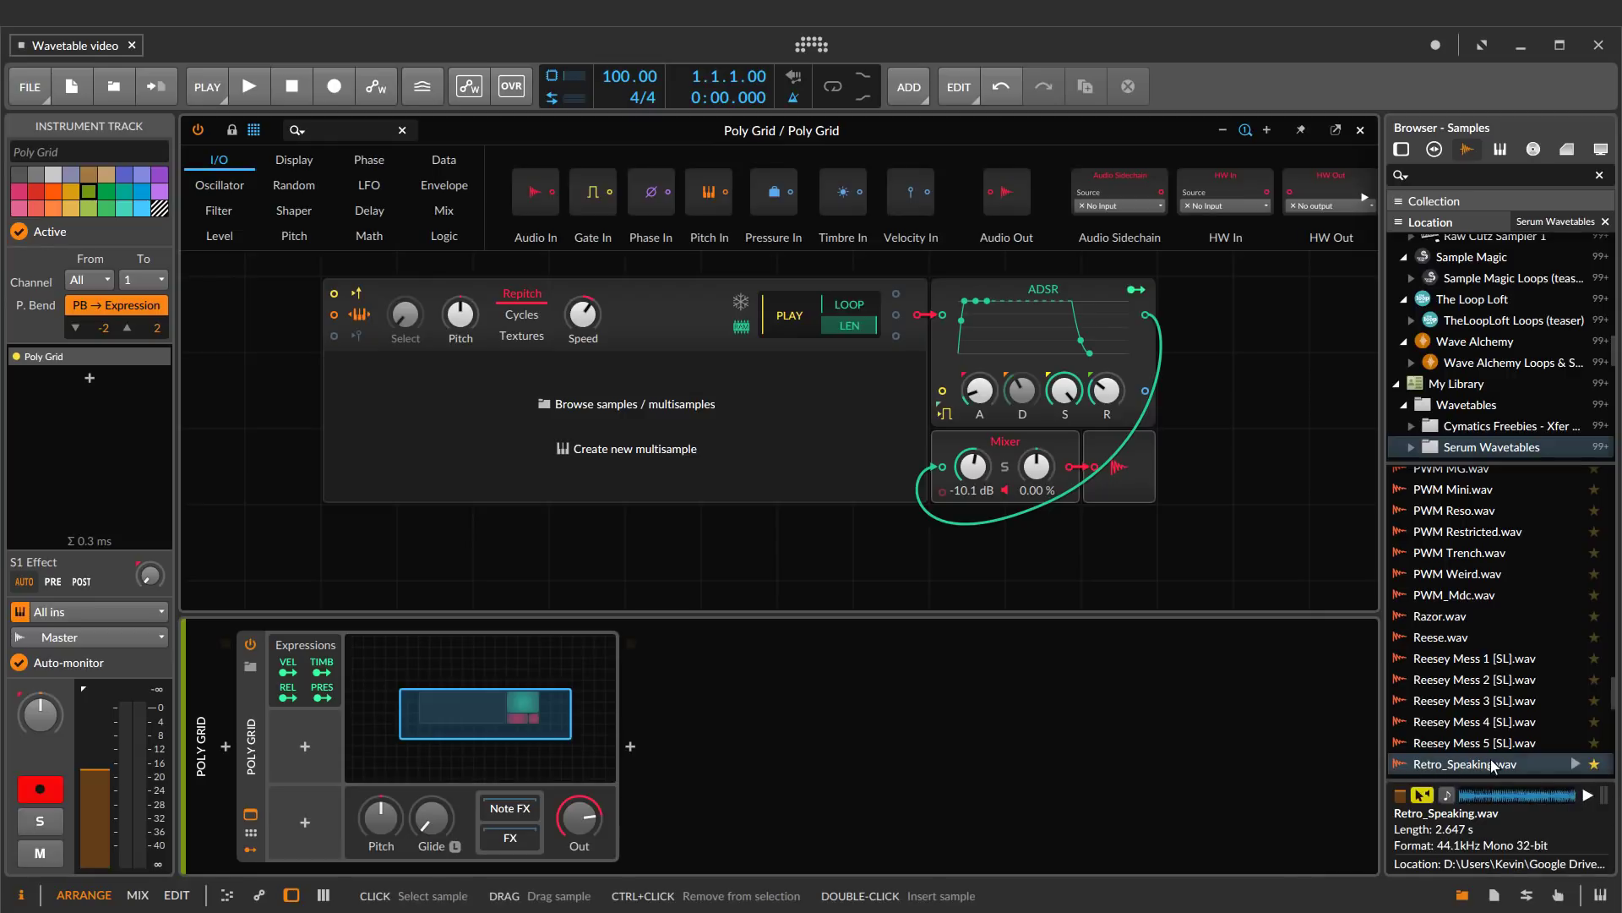
# Load Retro_Speaking.wav into the Poly Grid's sampler module and set it to Cycles mode with 100% keytracking
pyautogui.scroll(-4, 1488, 763)
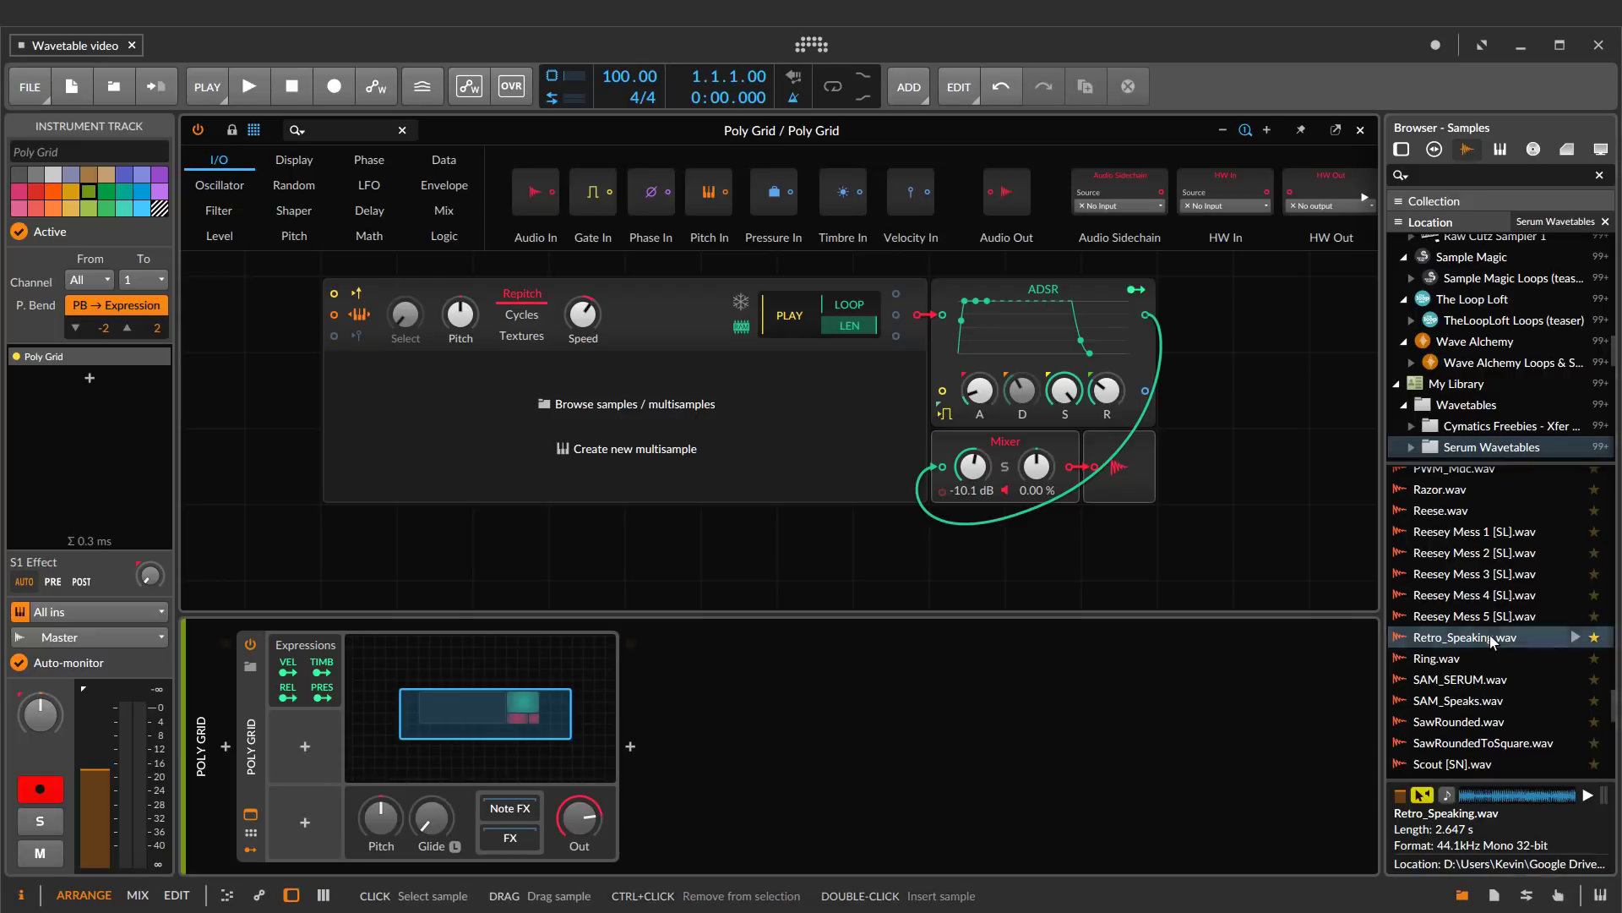
pyautogui.moveTo(1489, 635); pyautogui.dragTo(530, 448)
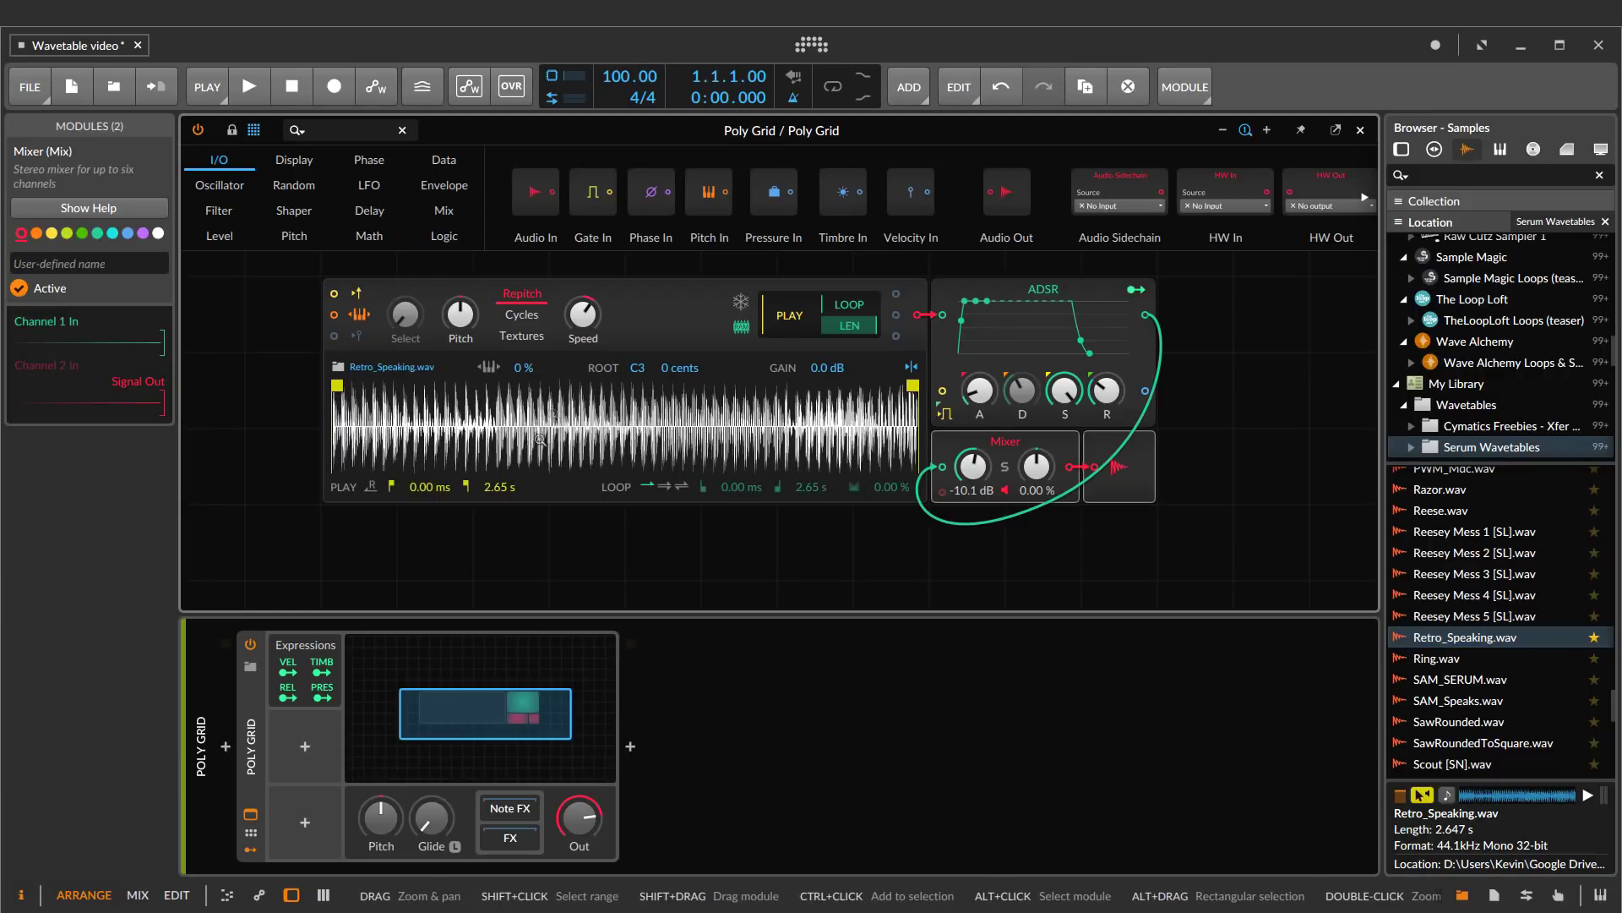
pyautogui.click(524, 316)
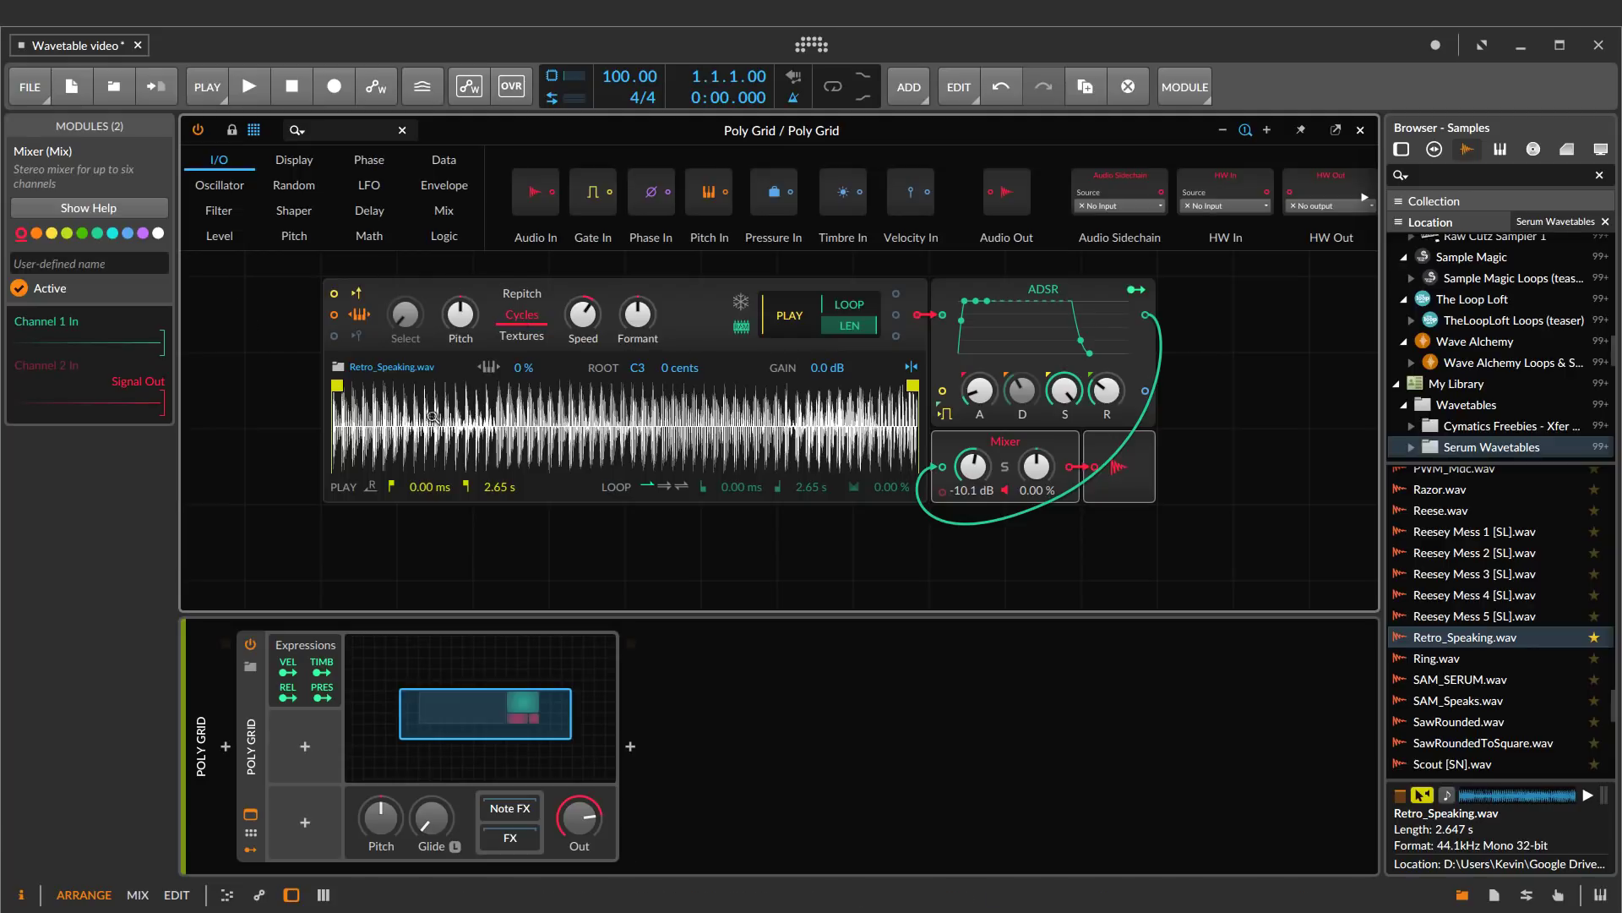
pyautogui.click(489, 369)
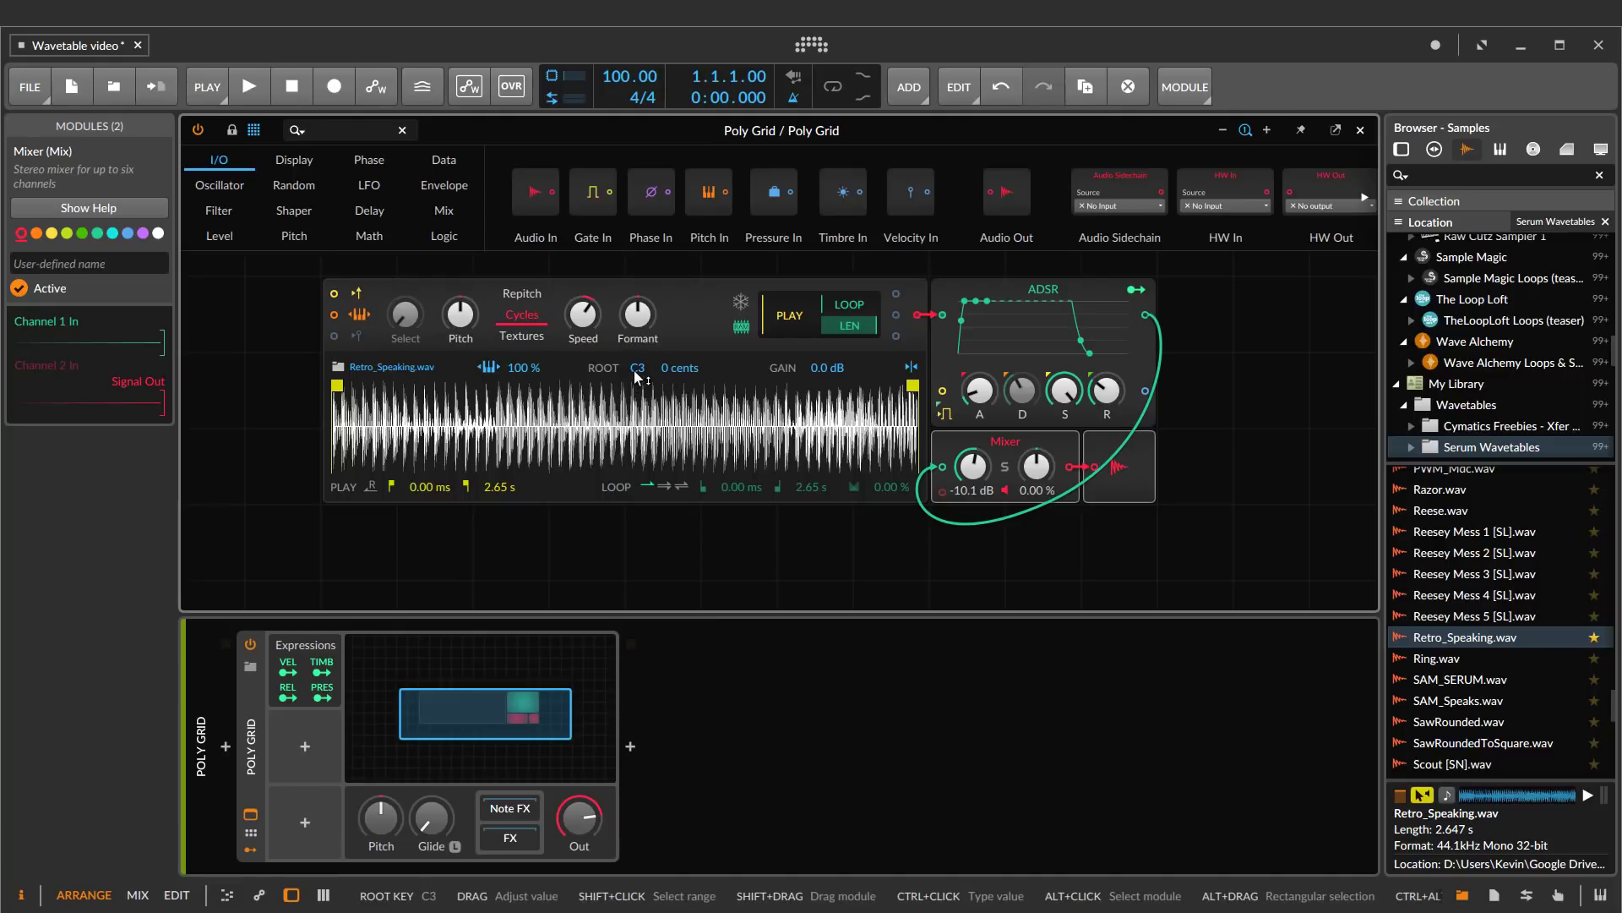
# Set the Poly Grid sampler module's root key to F-1 with a fine tune of 23 cents
pyautogui.scroll(5, 608, 435)
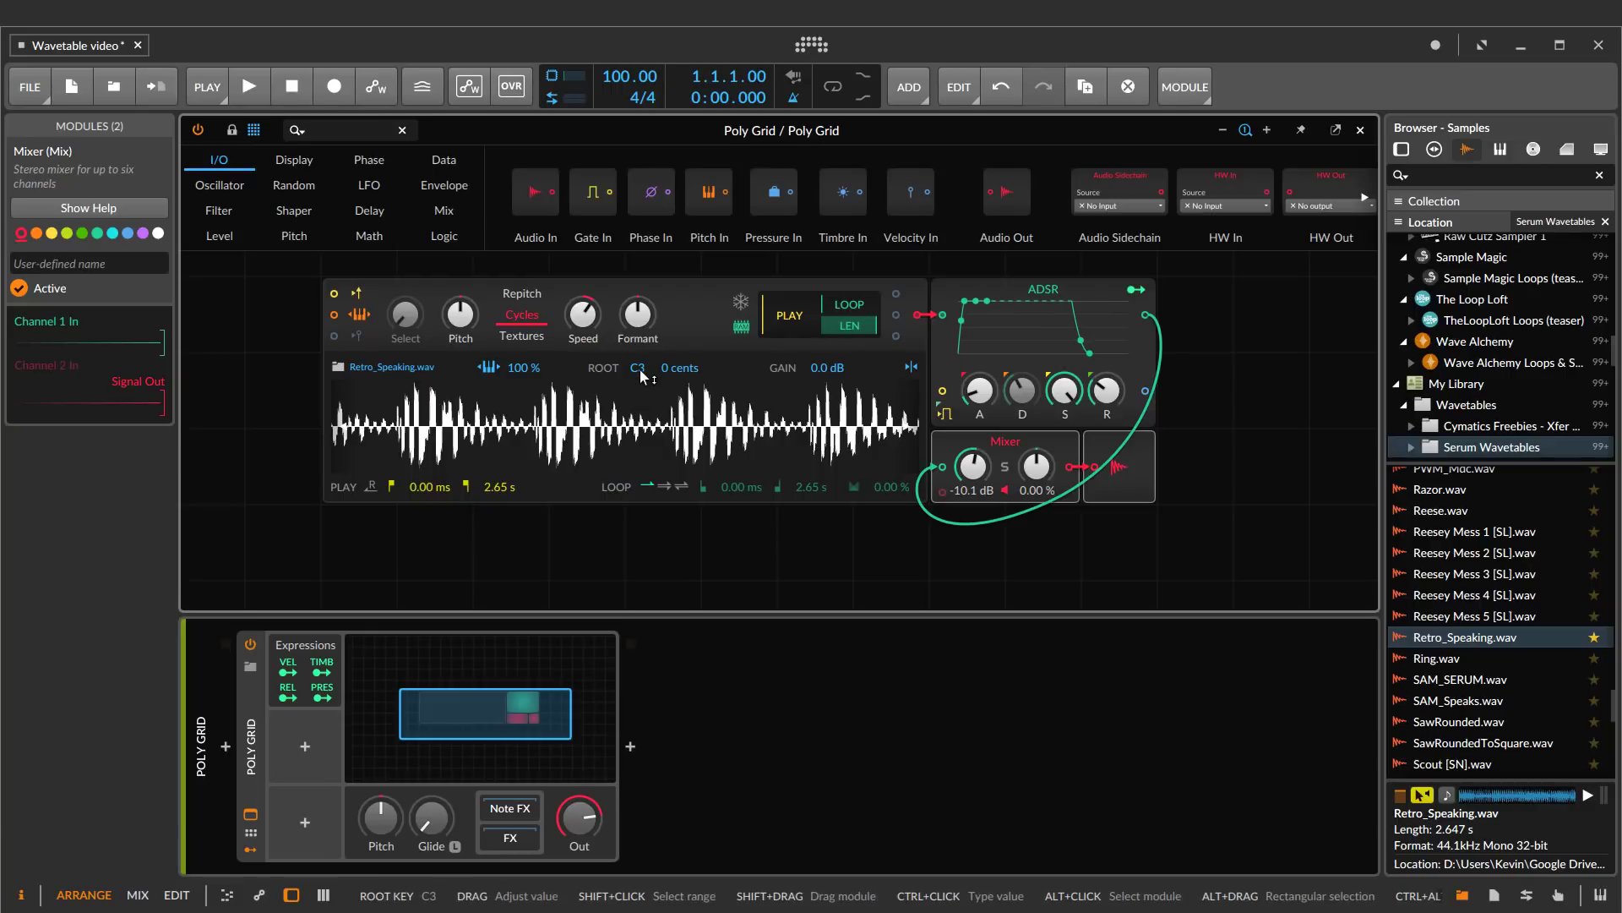
pyautogui.keyDown('ctrl'); pyautogui.click(639, 370); pyautogui.keyUp('ctrl')
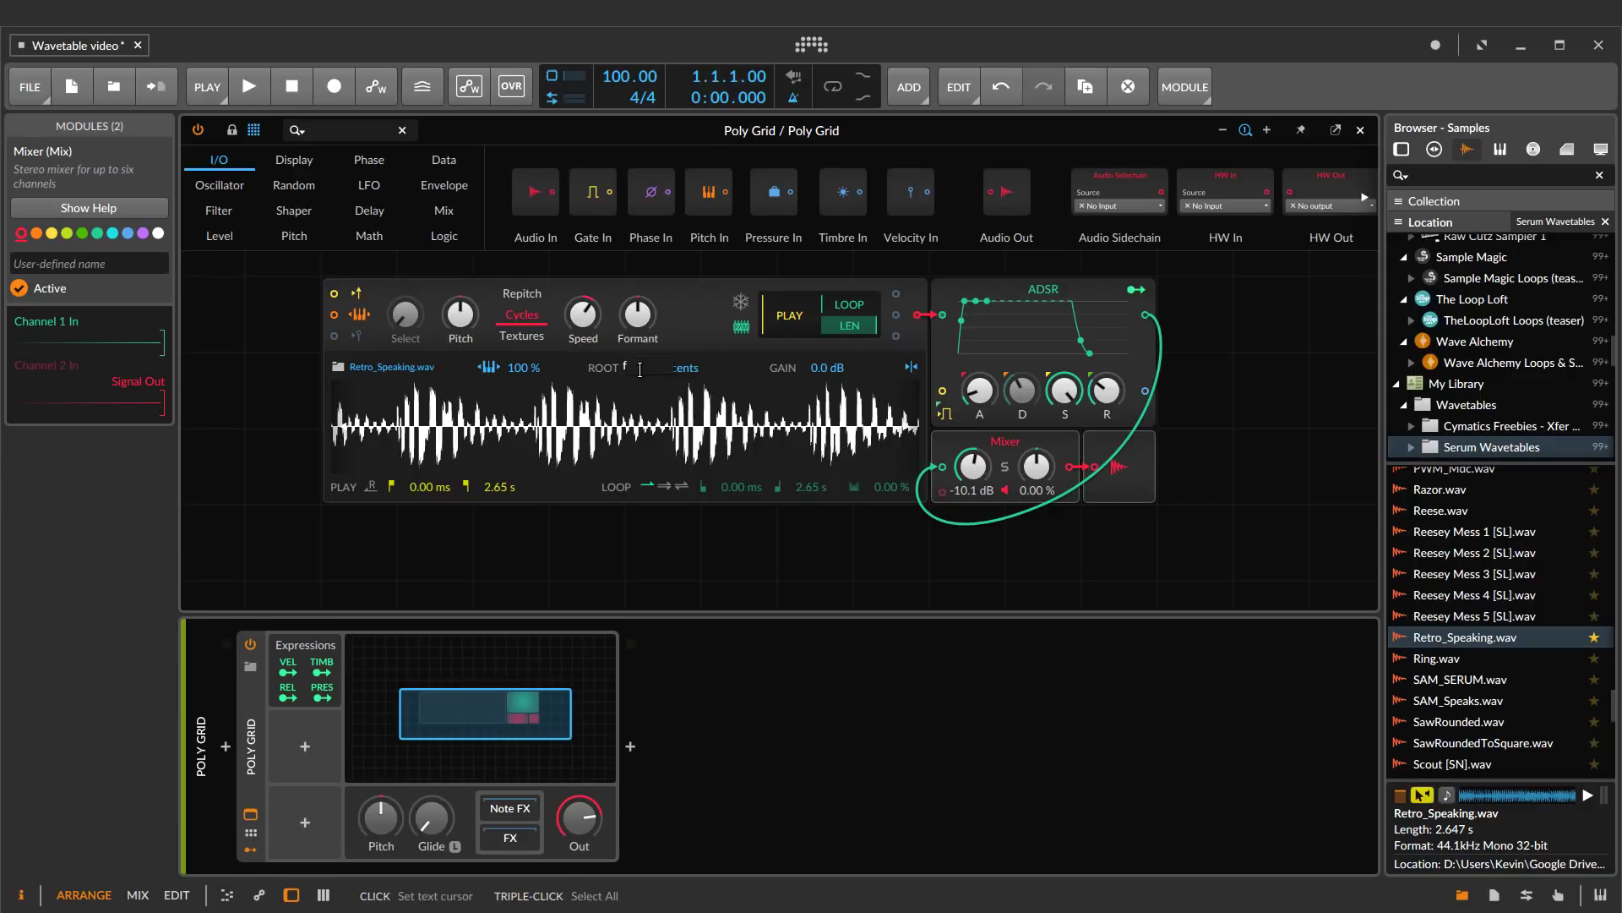
pyautogui.write('-1')
pyautogui.press('Return')
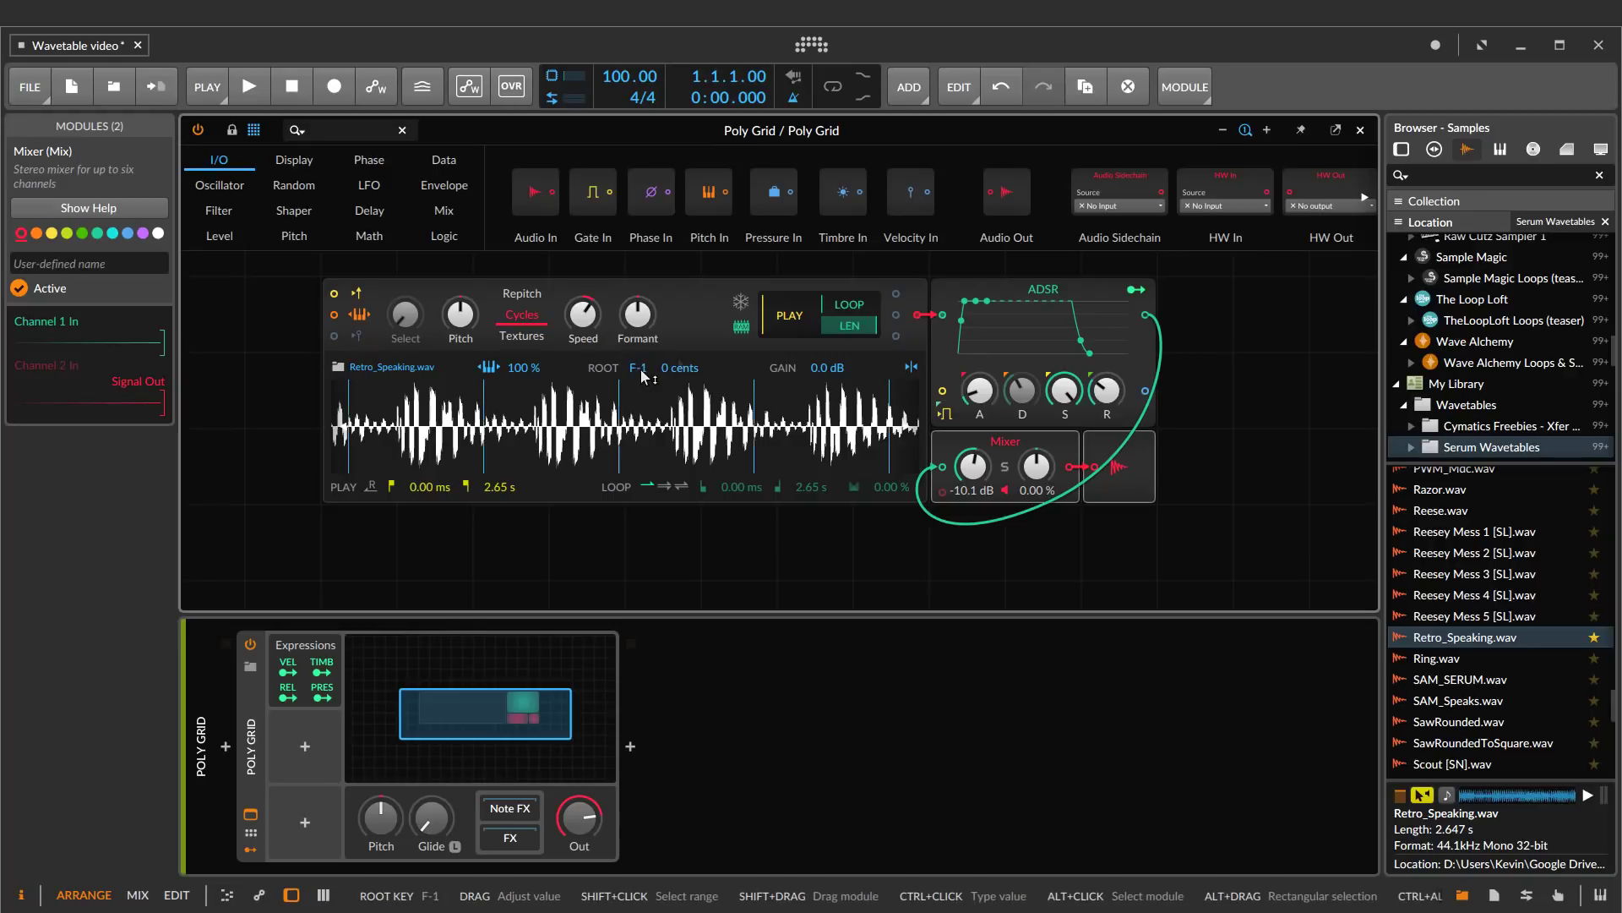
pyautogui.doubleClick(667, 368)
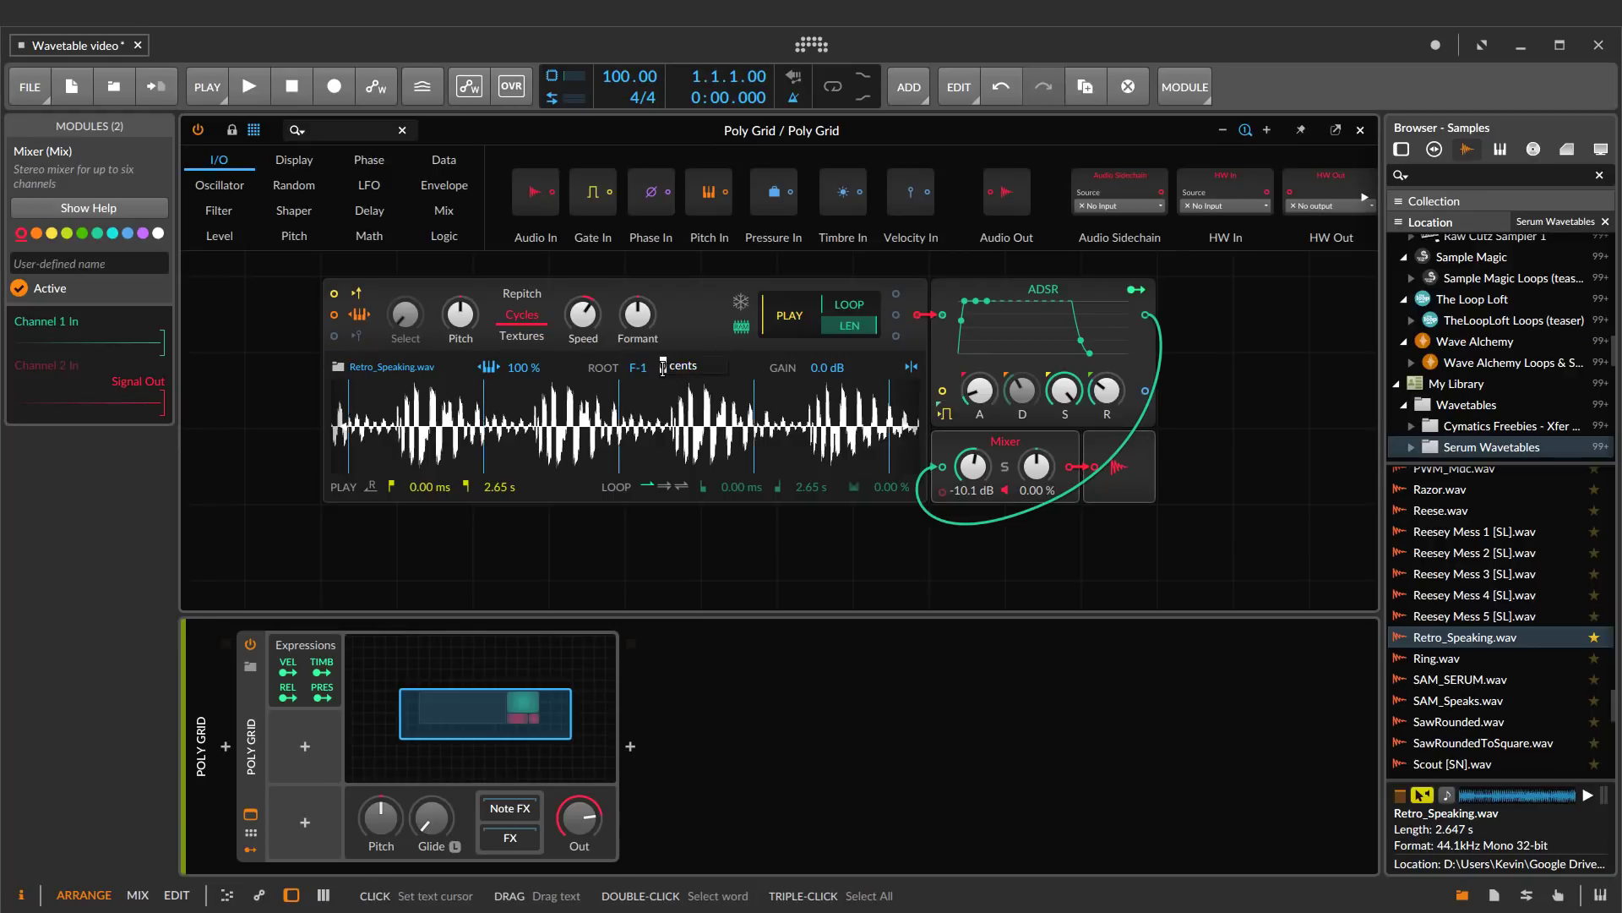
pyautogui.write('23')
pyautogui.press('Return')
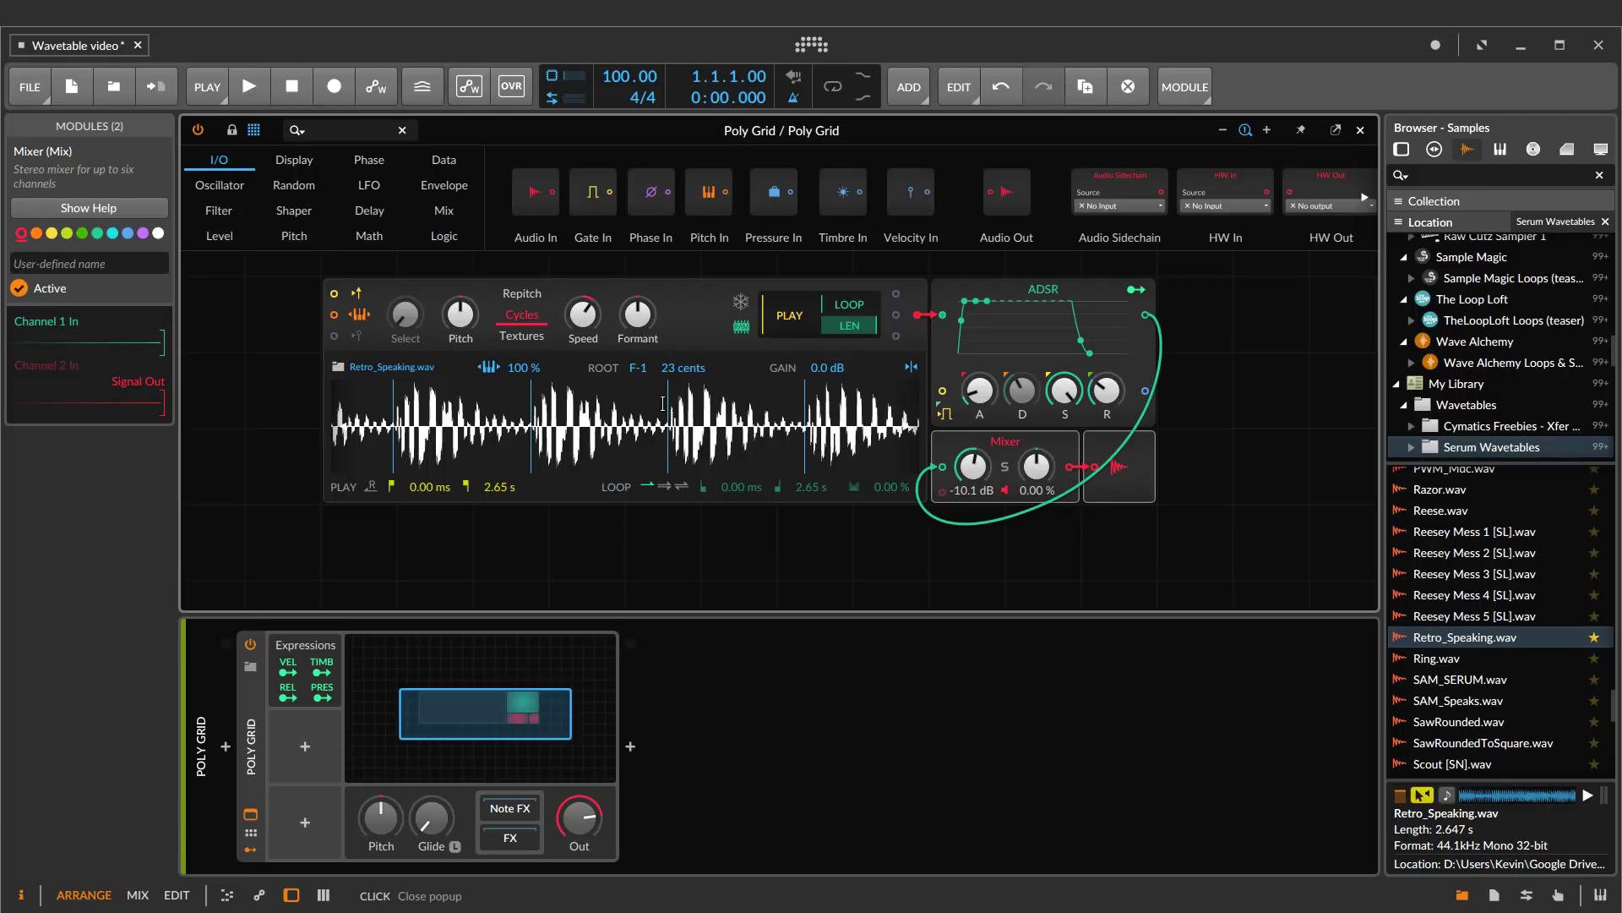
# On the Retro_Speaking track's Sampler, enable 100% keytracking and set the root to F-1 with 23 cents
pyautogui.moveTo(662, 403); pyautogui.dragTo(572, 747)
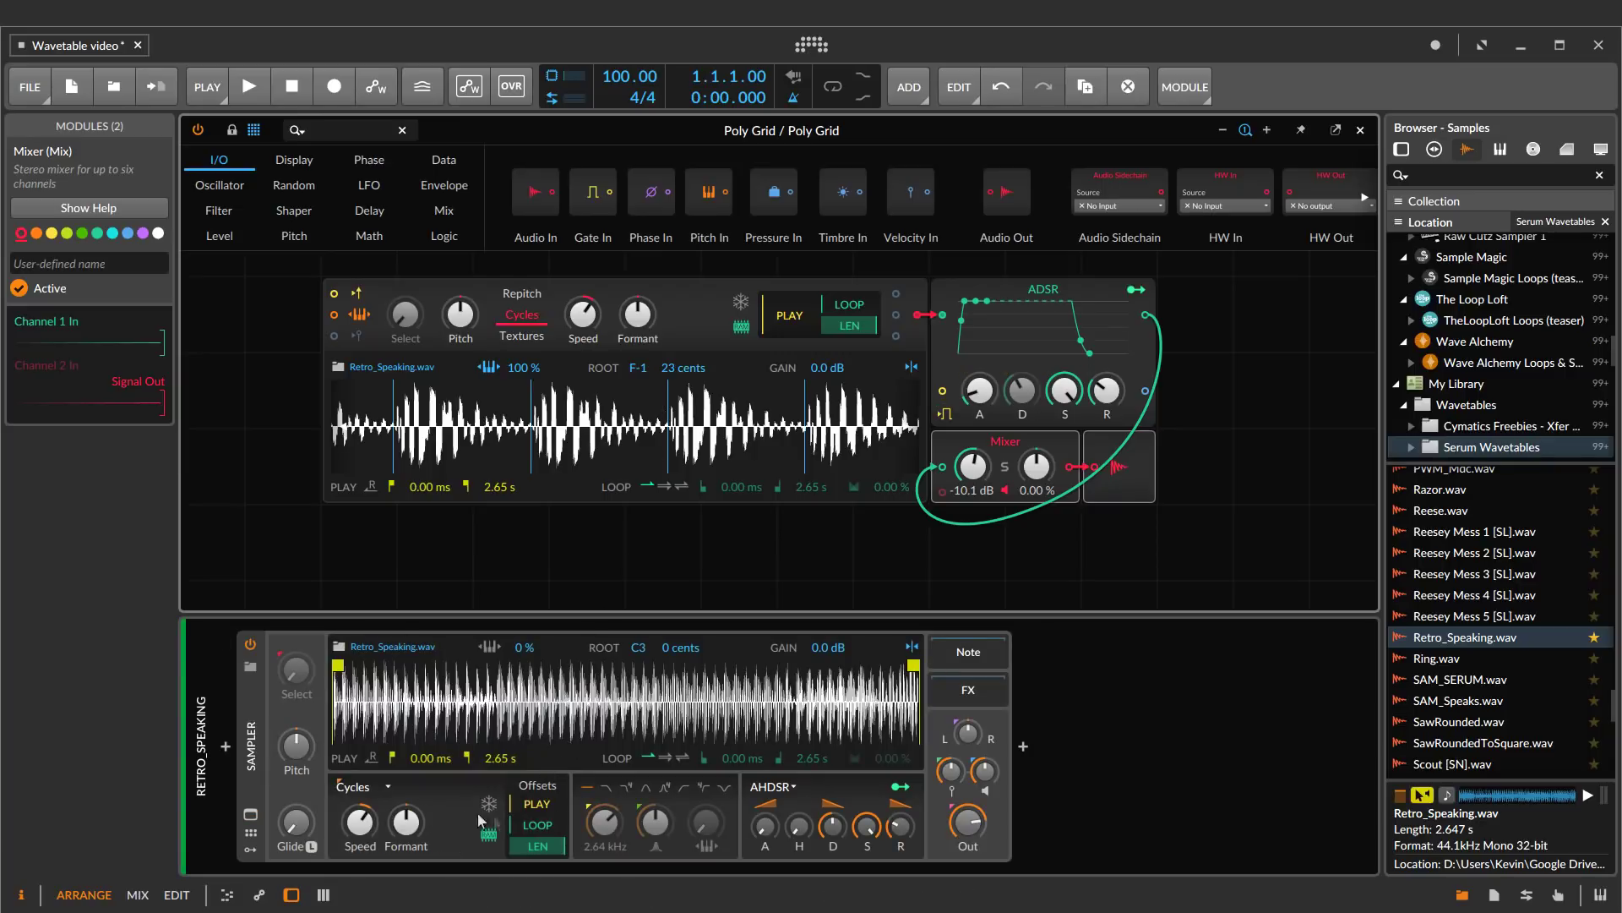
pyautogui.click(493, 645)
pyautogui.keyDown('ctrl'); pyautogui.click(640, 646); pyautogui.keyUp('ctrl')
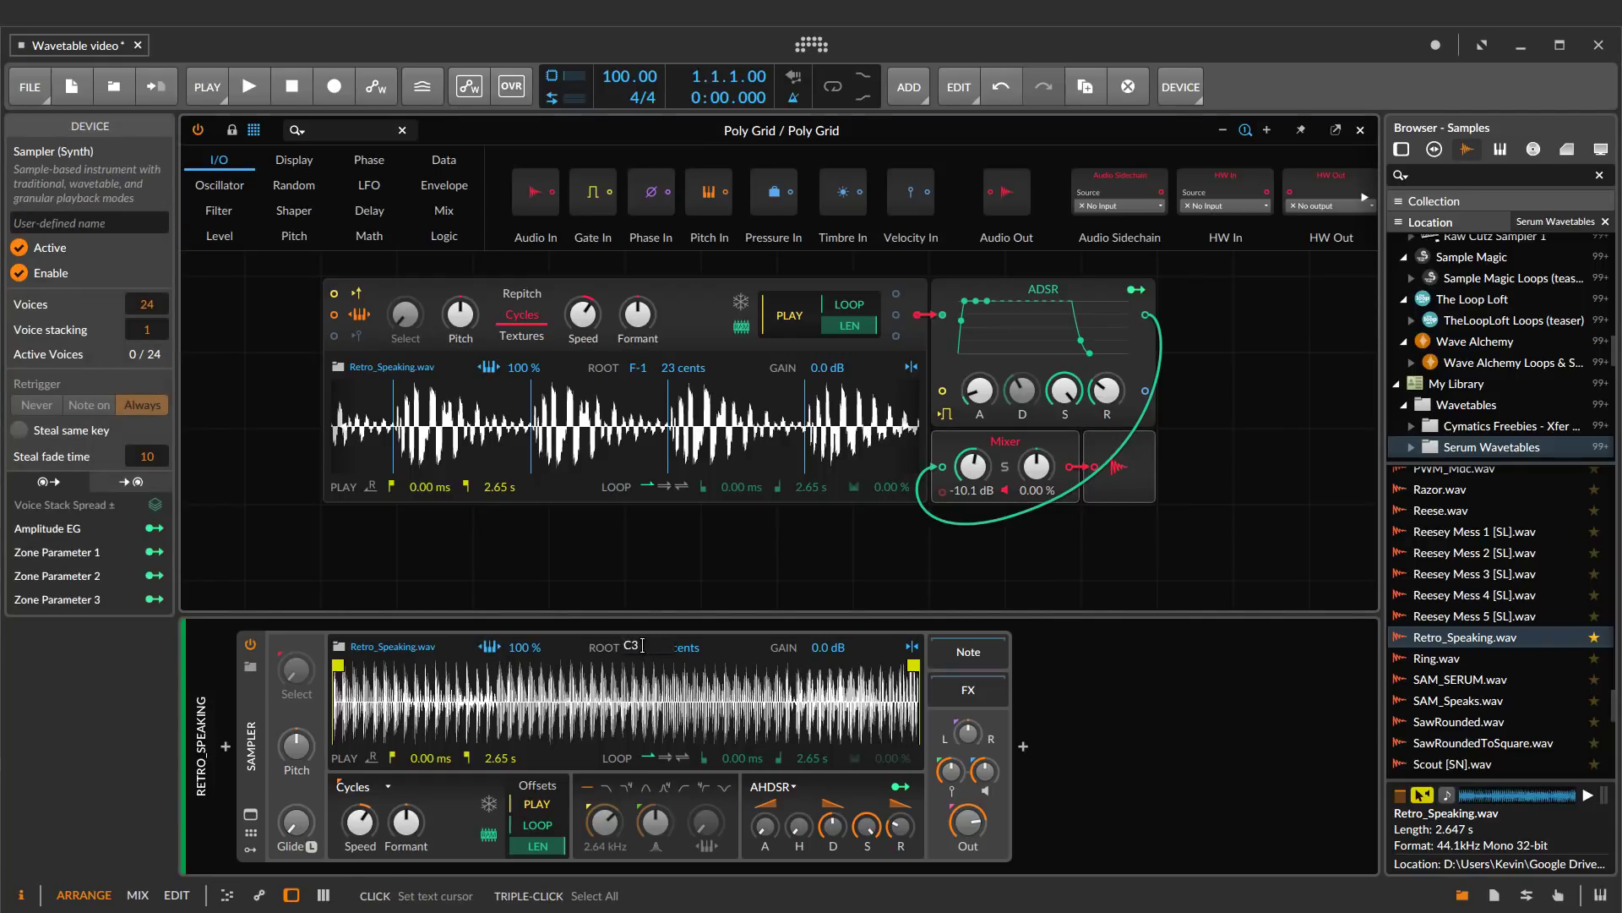
pyautogui.press('BackSpace')
pyautogui.press('BackSpace')
pyautogui.write('f-1')
pyautogui.press('Return')
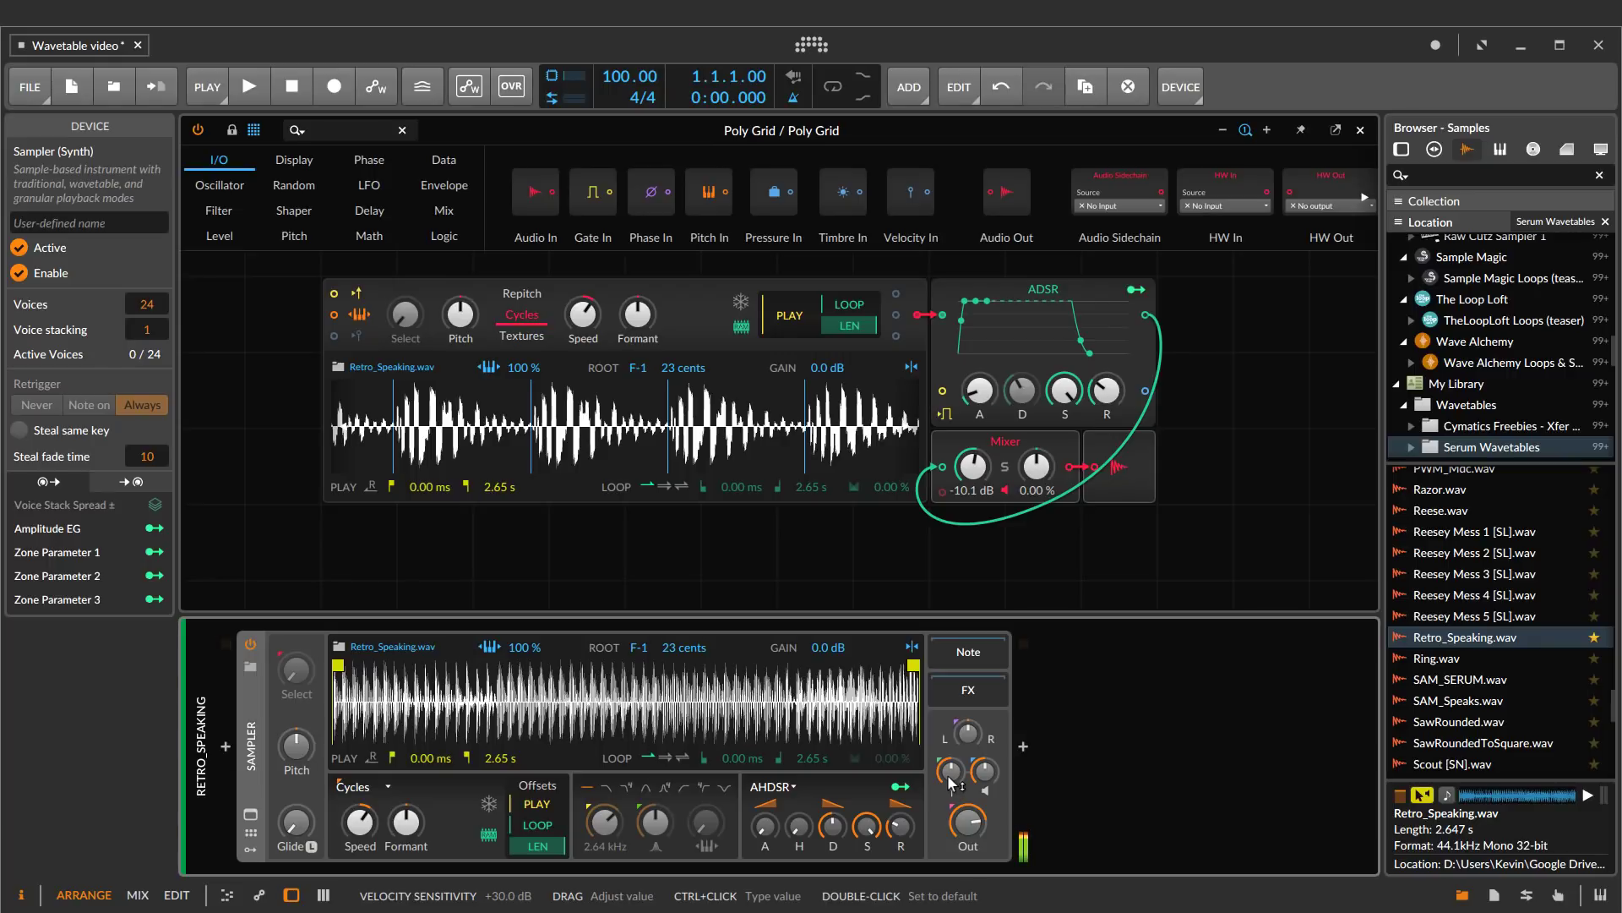
# In Avenger, set the wavetable's wave size to 2048 and adjust Num Waves until the range covers the whole sample
pyautogui.press('Escape')
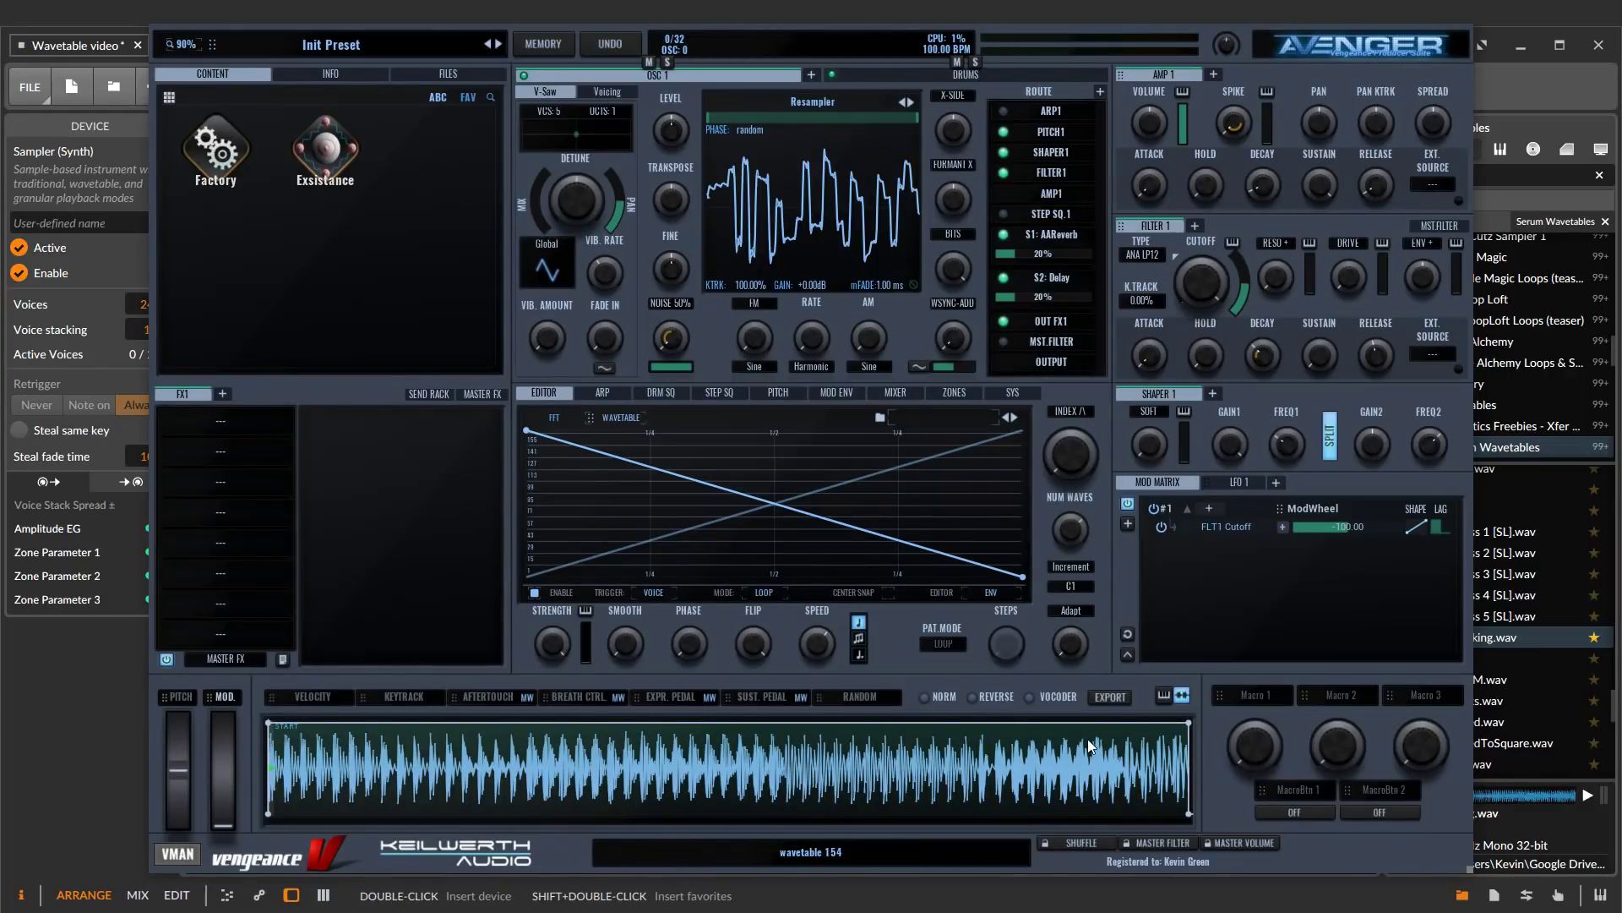
pyautogui.click(1076, 586)
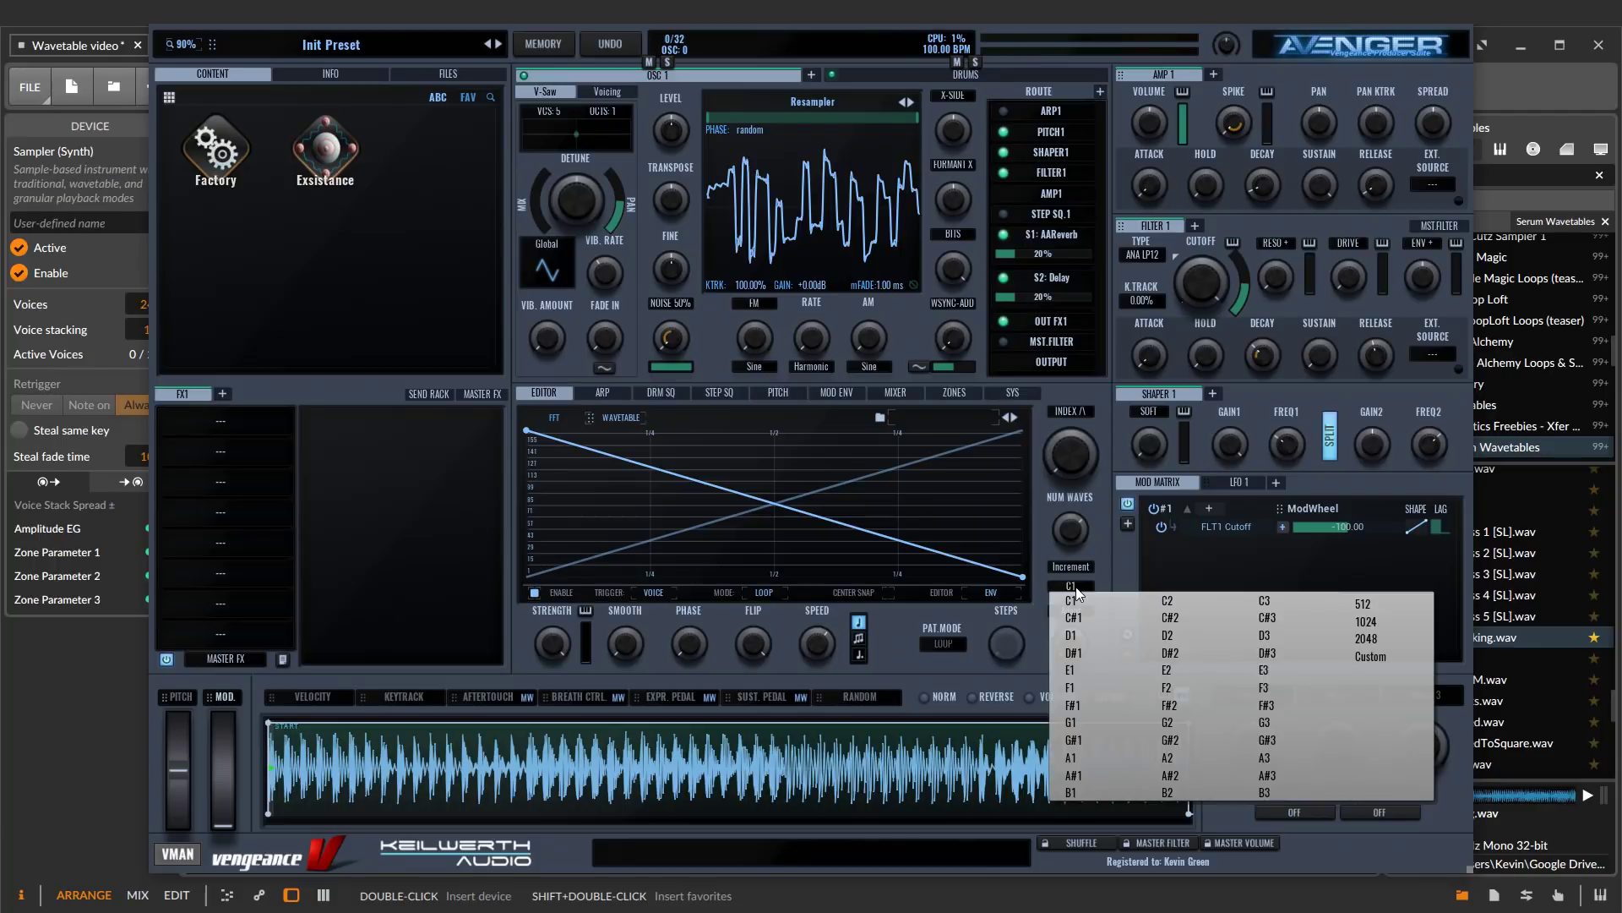
pyautogui.click(1371, 641)
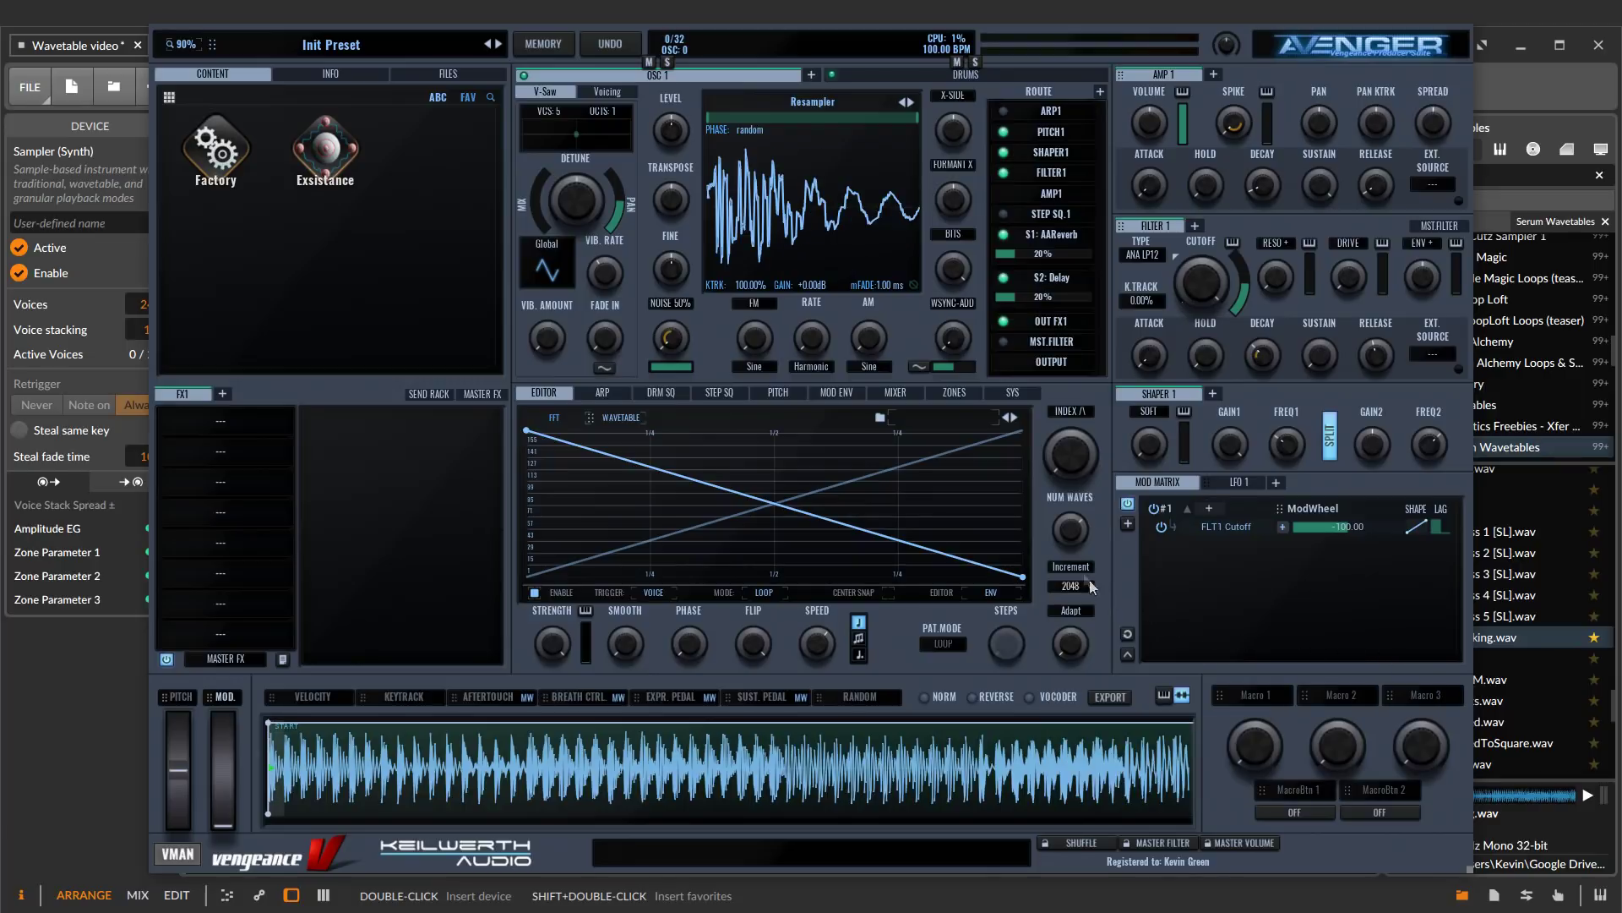
pyautogui.scroll(5, 1072, 541)
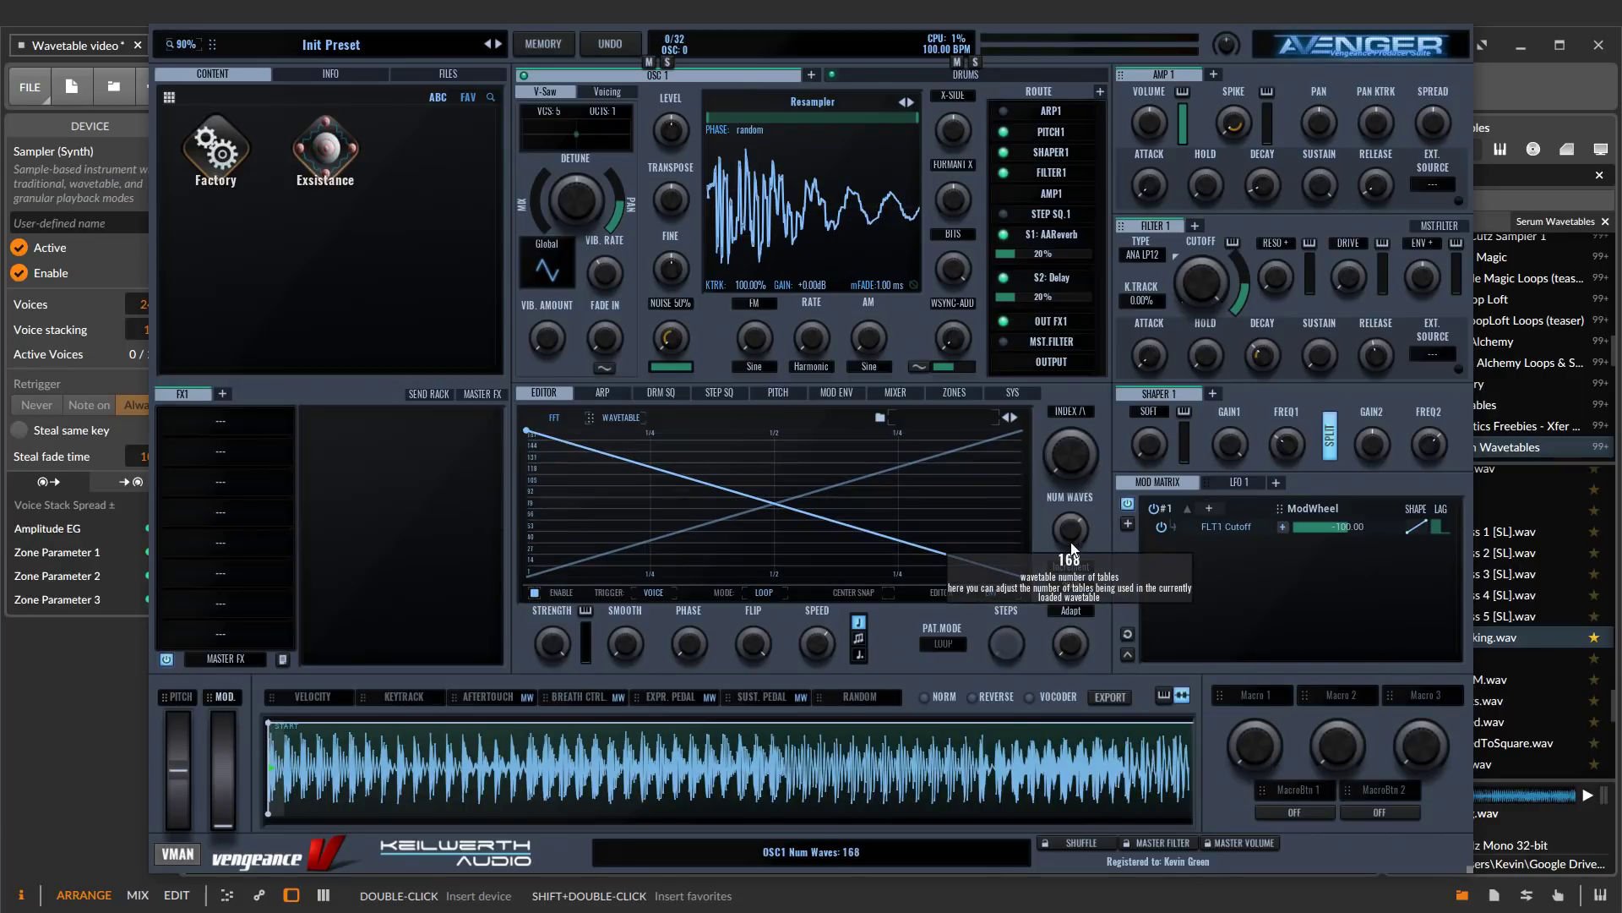
pyautogui.moveTo(1071, 547); pyautogui.dragTo(1077, 794)
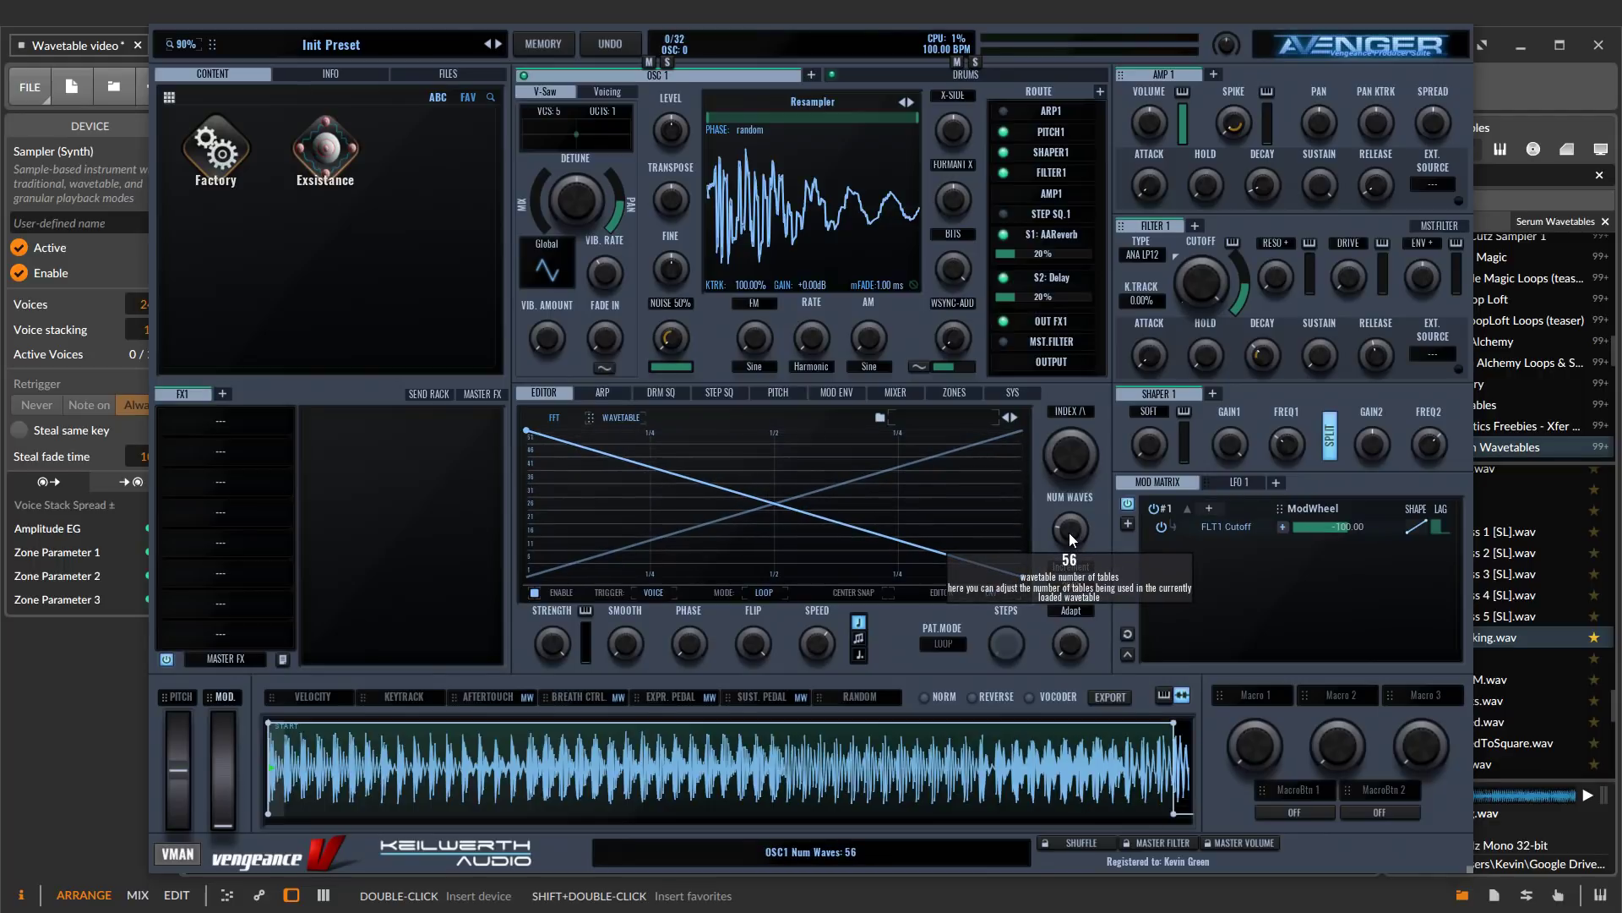
pyautogui.moveTo(1068, 532); pyautogui.dragTo(1068, 530)
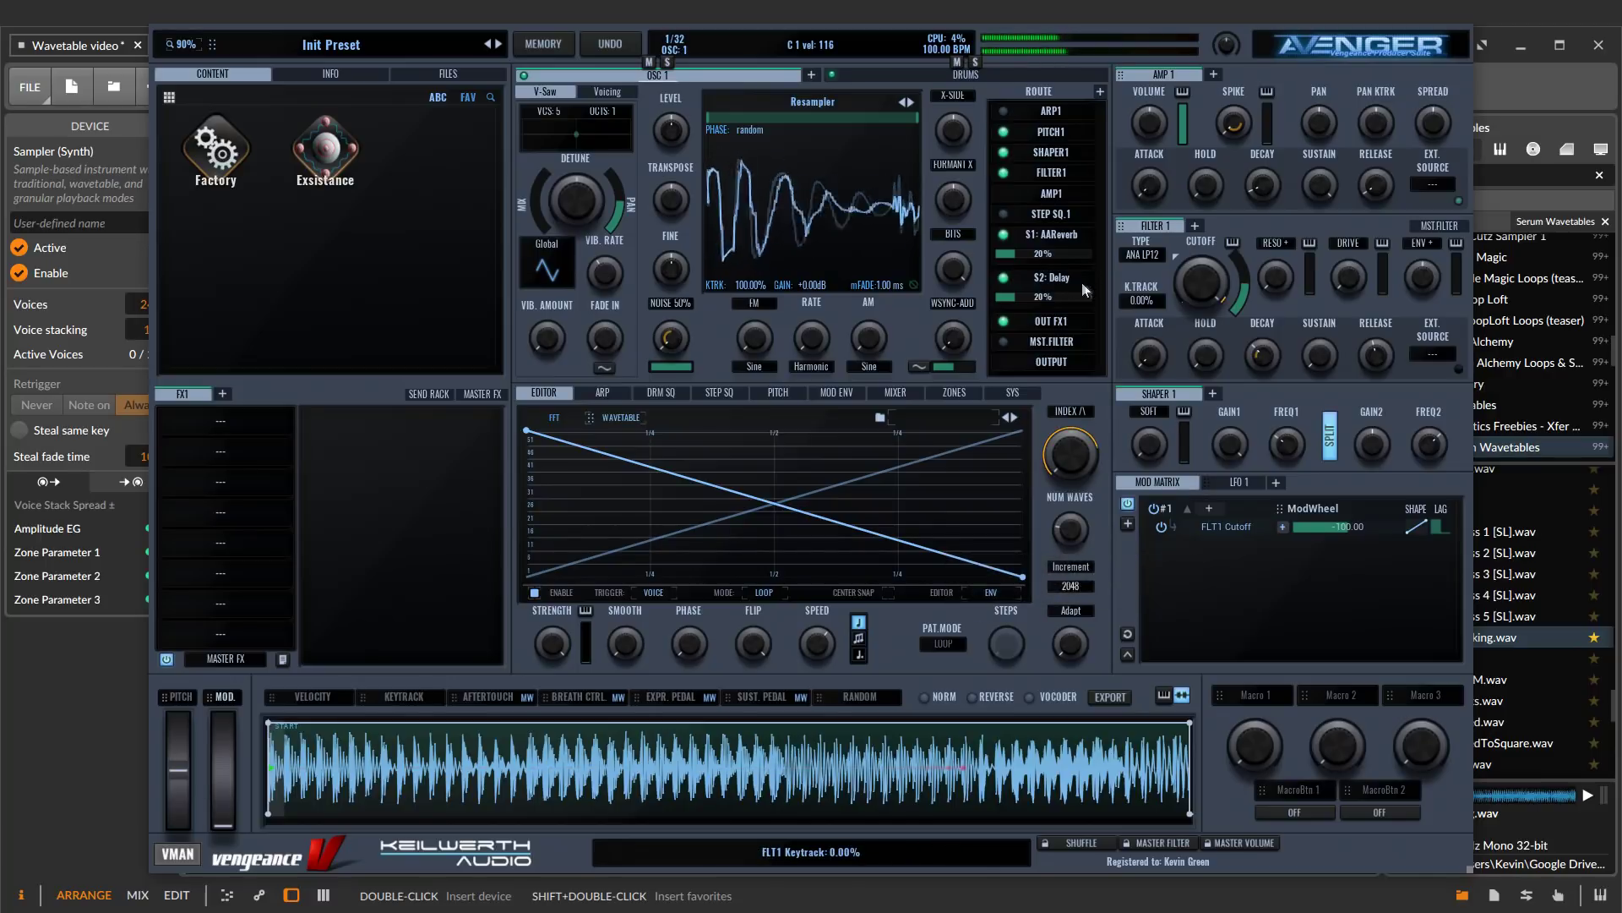
# Turn off the S1 AAReverb and S2 Delay sends in Avenger's oscillator routing and return to the Poly Grid track
pyautogui.click(1003, 234)
pyautogui.click(1004, 277)
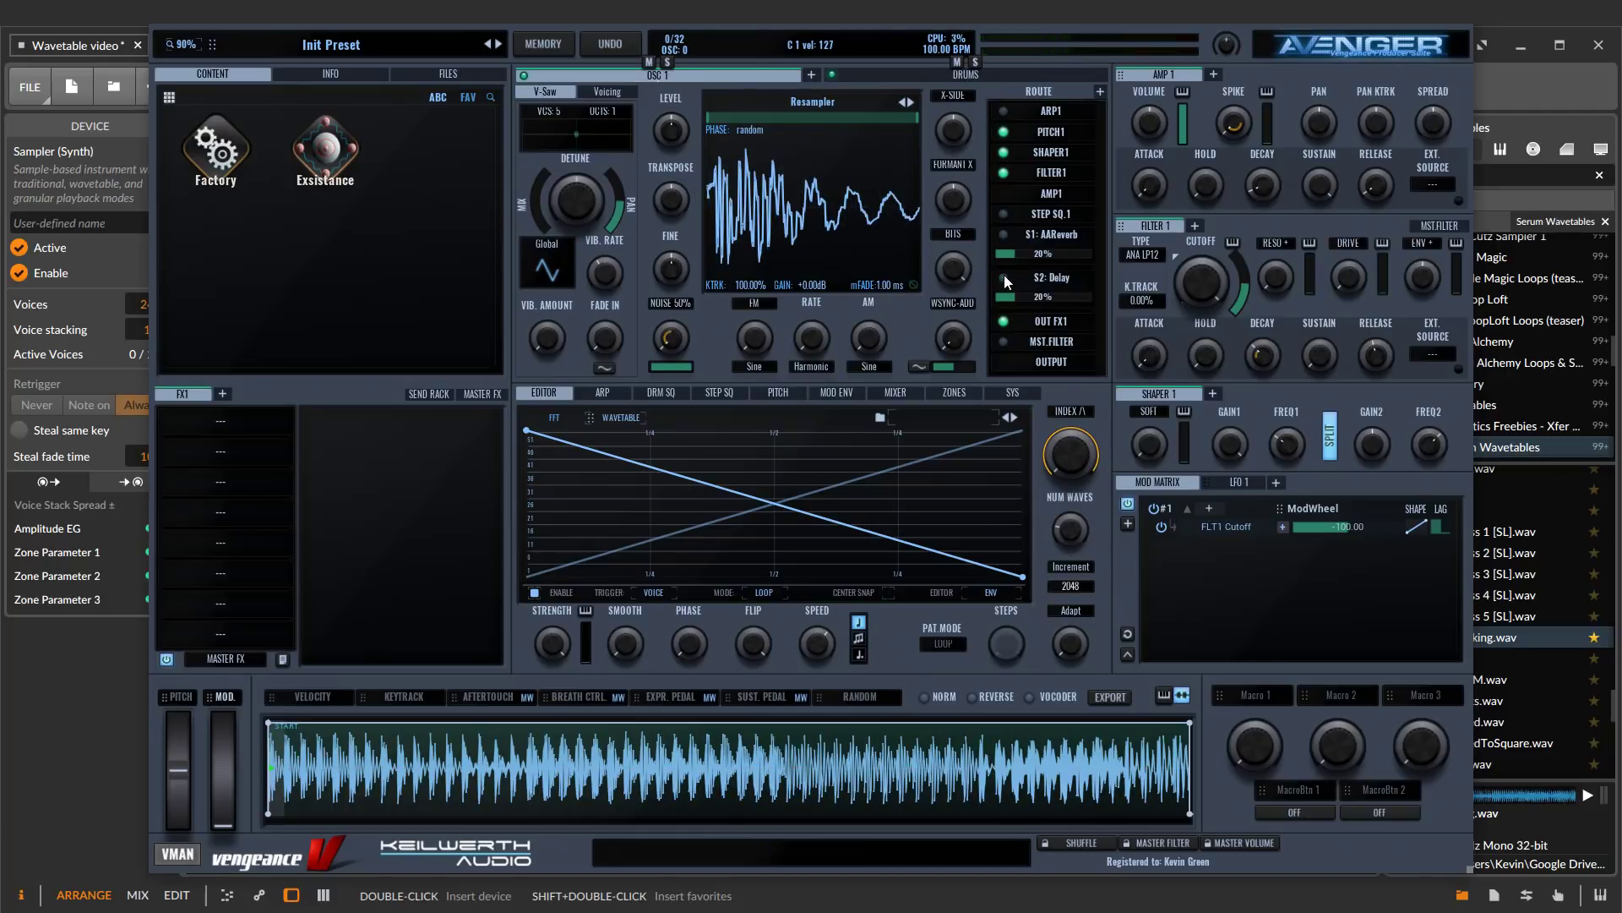
pyautogui.hotkey('alt', 'F4')
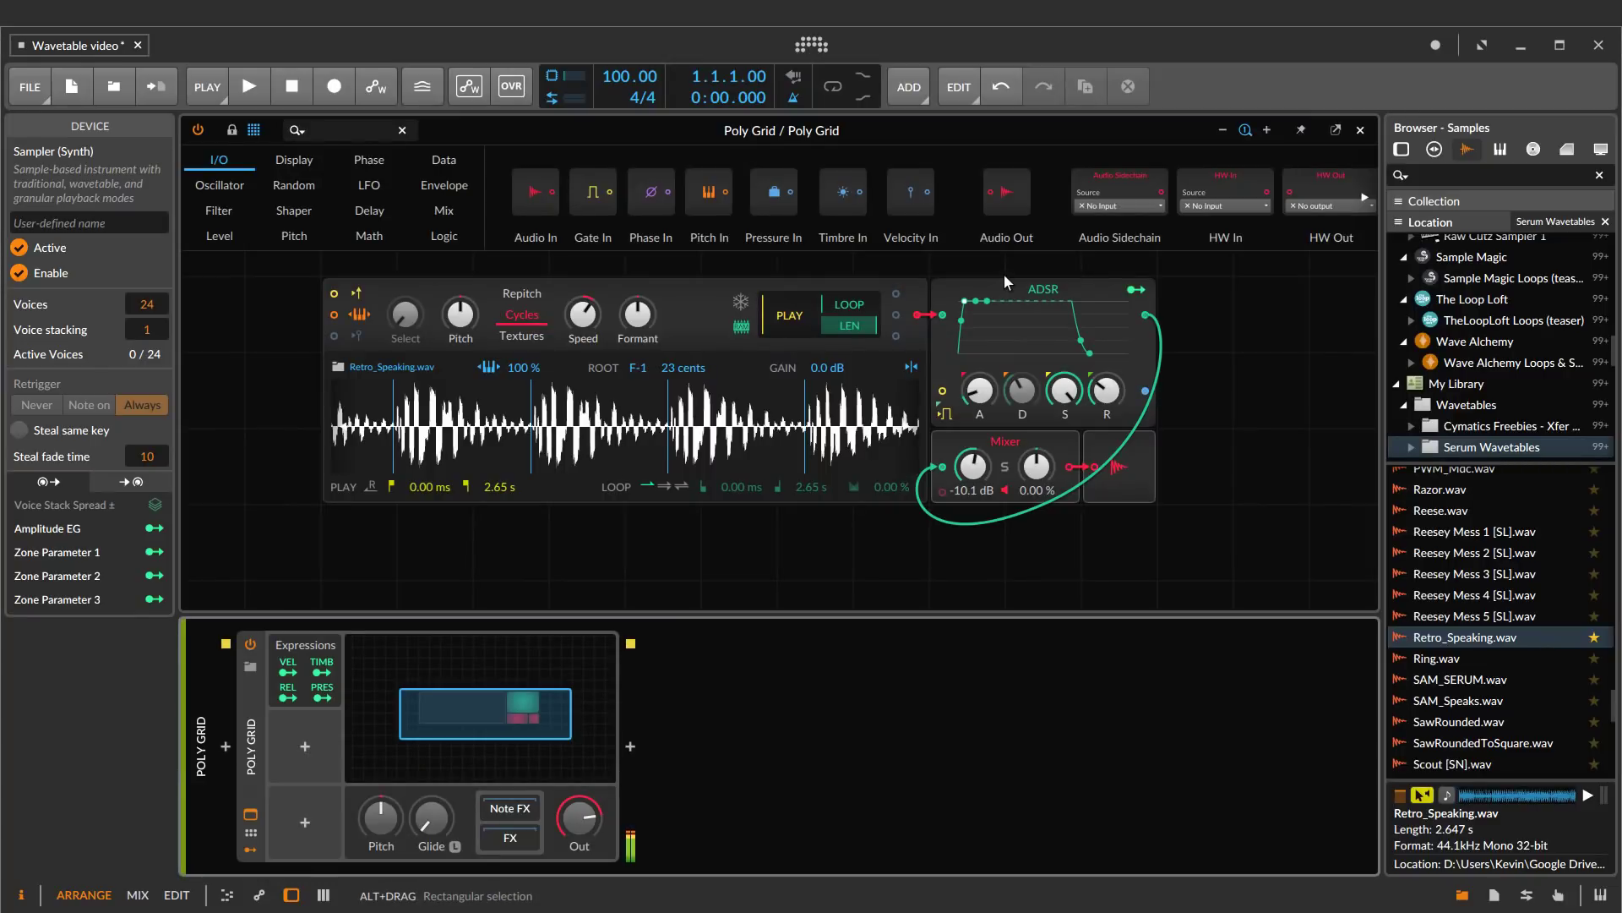
# Compare the Retro_Speaking wavetable between the Sampler and Avenger tracks by switching back and forth
pyautogui.press('Down')
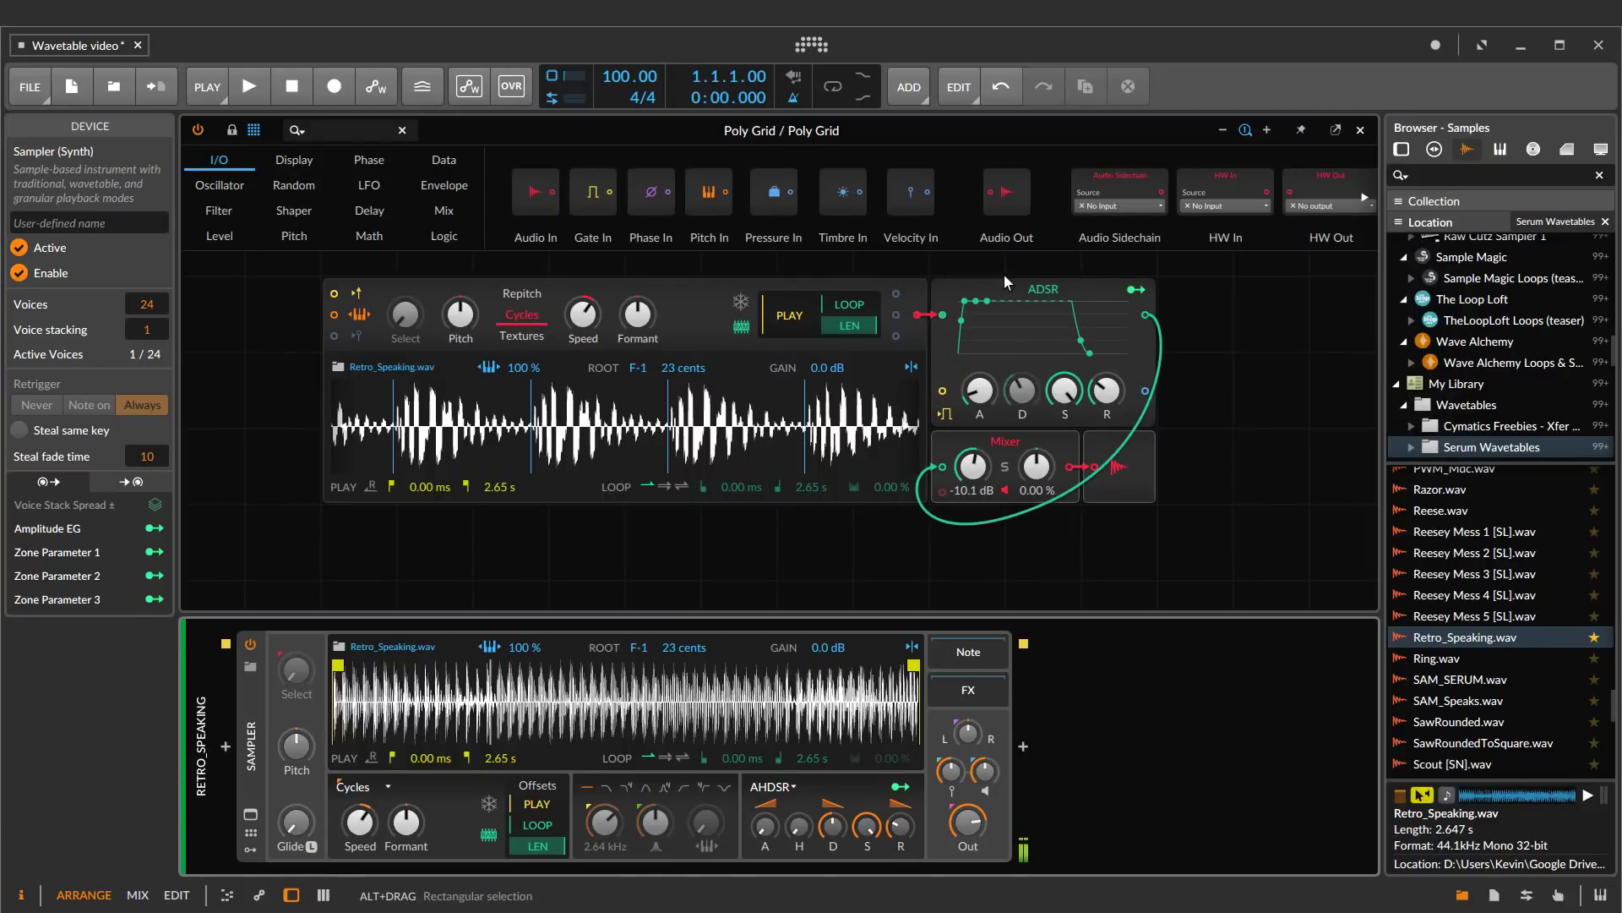
pyautogui.press('Up')
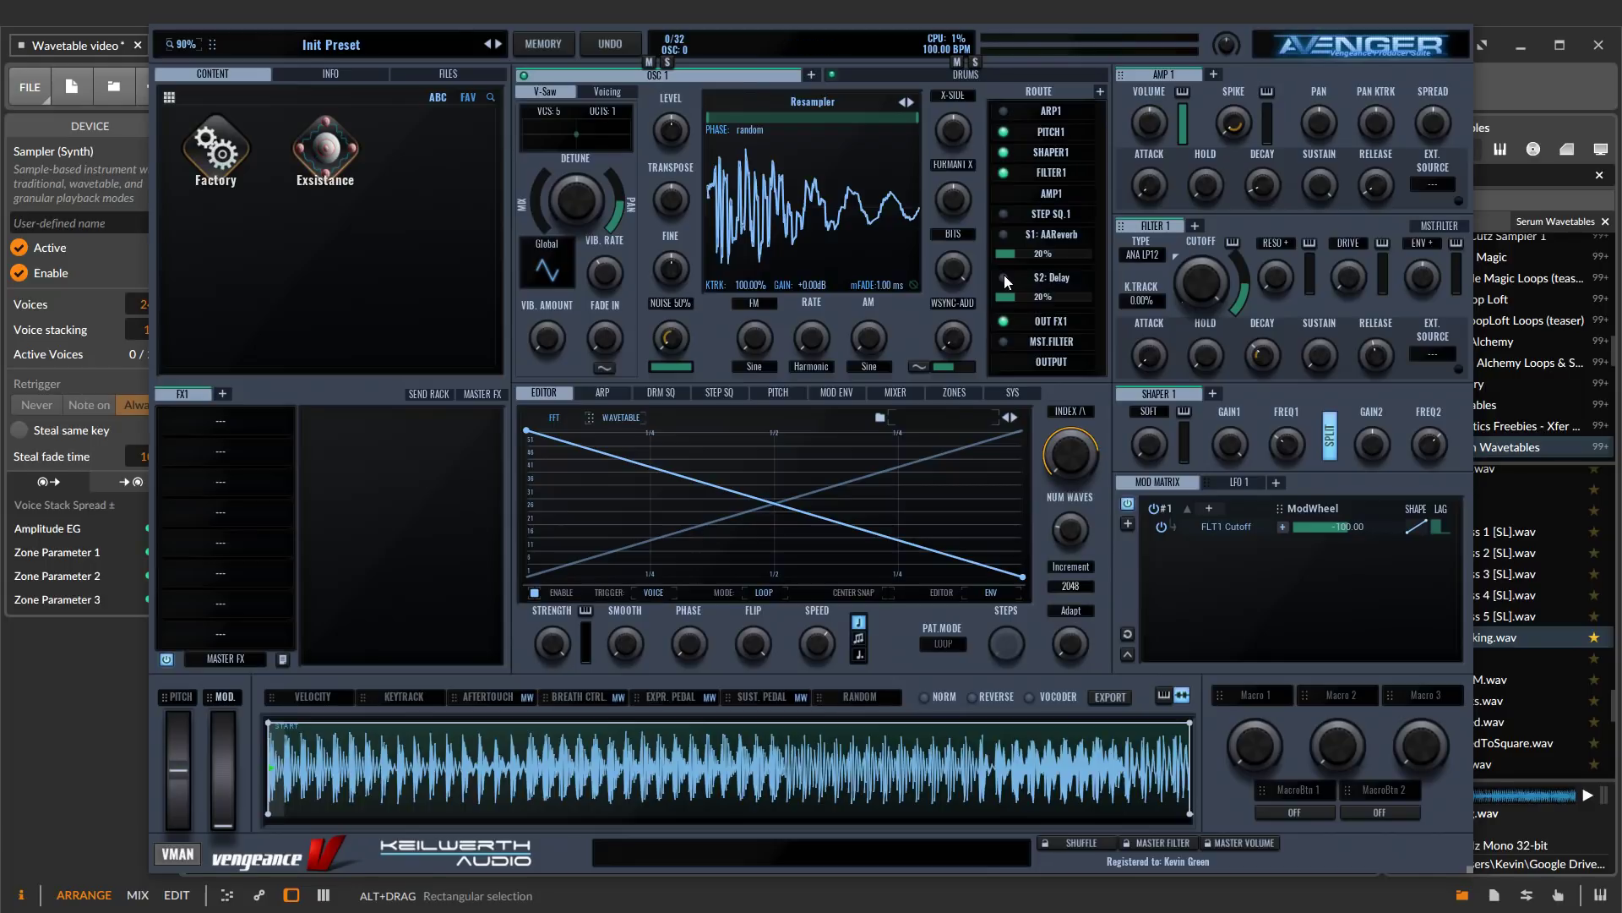
pyautogui.hotkey('alt', 'F4')
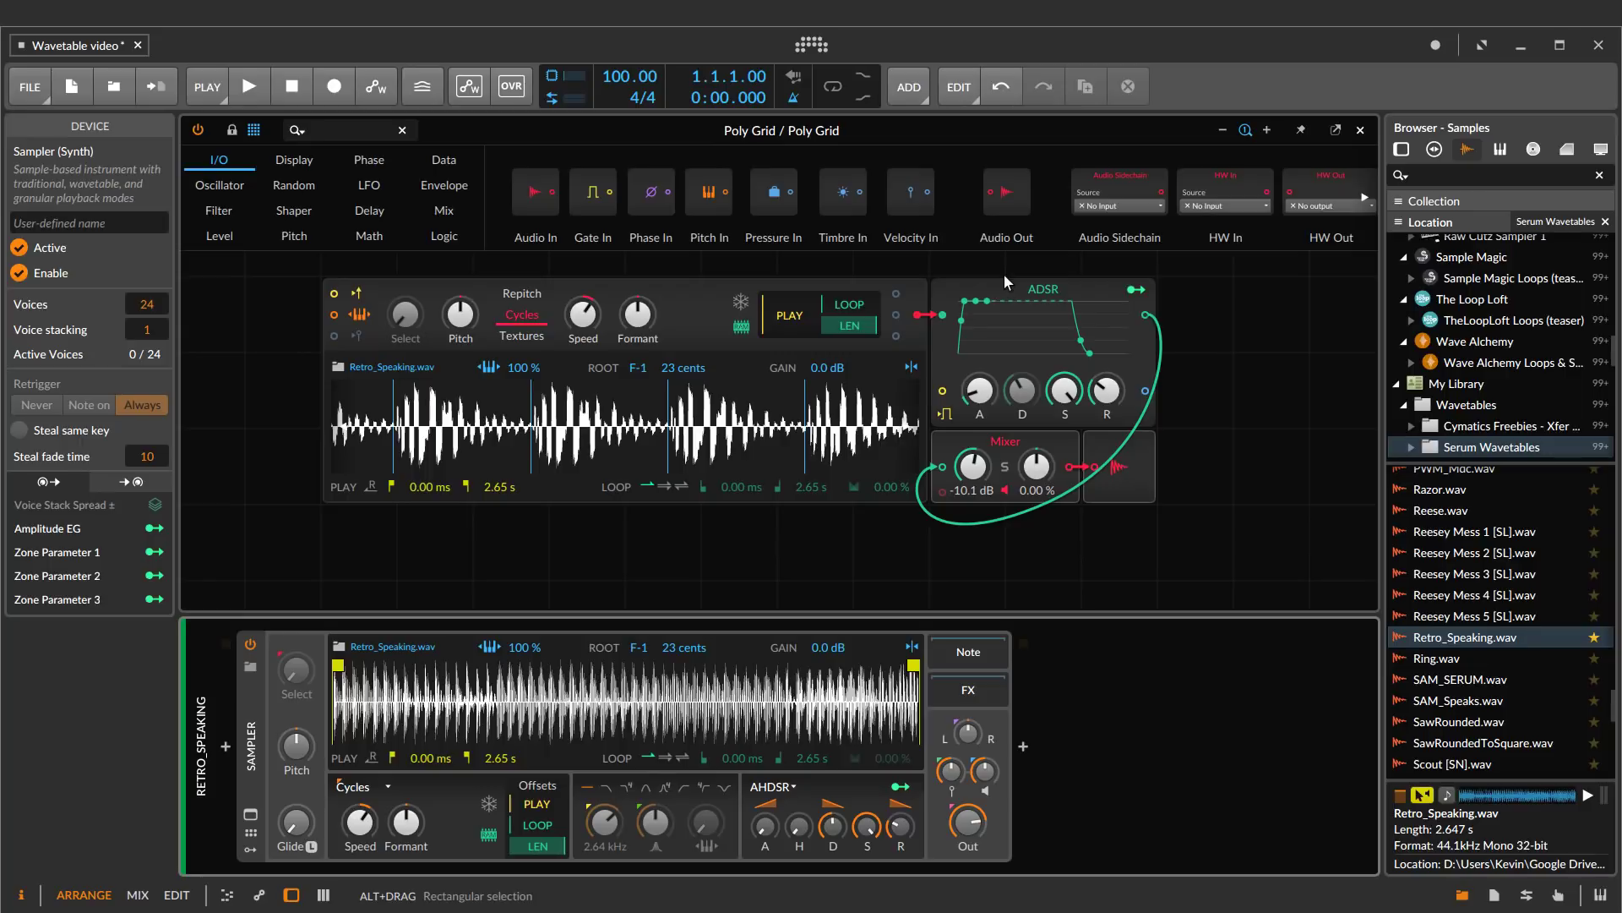
pyautogui.press('Up')
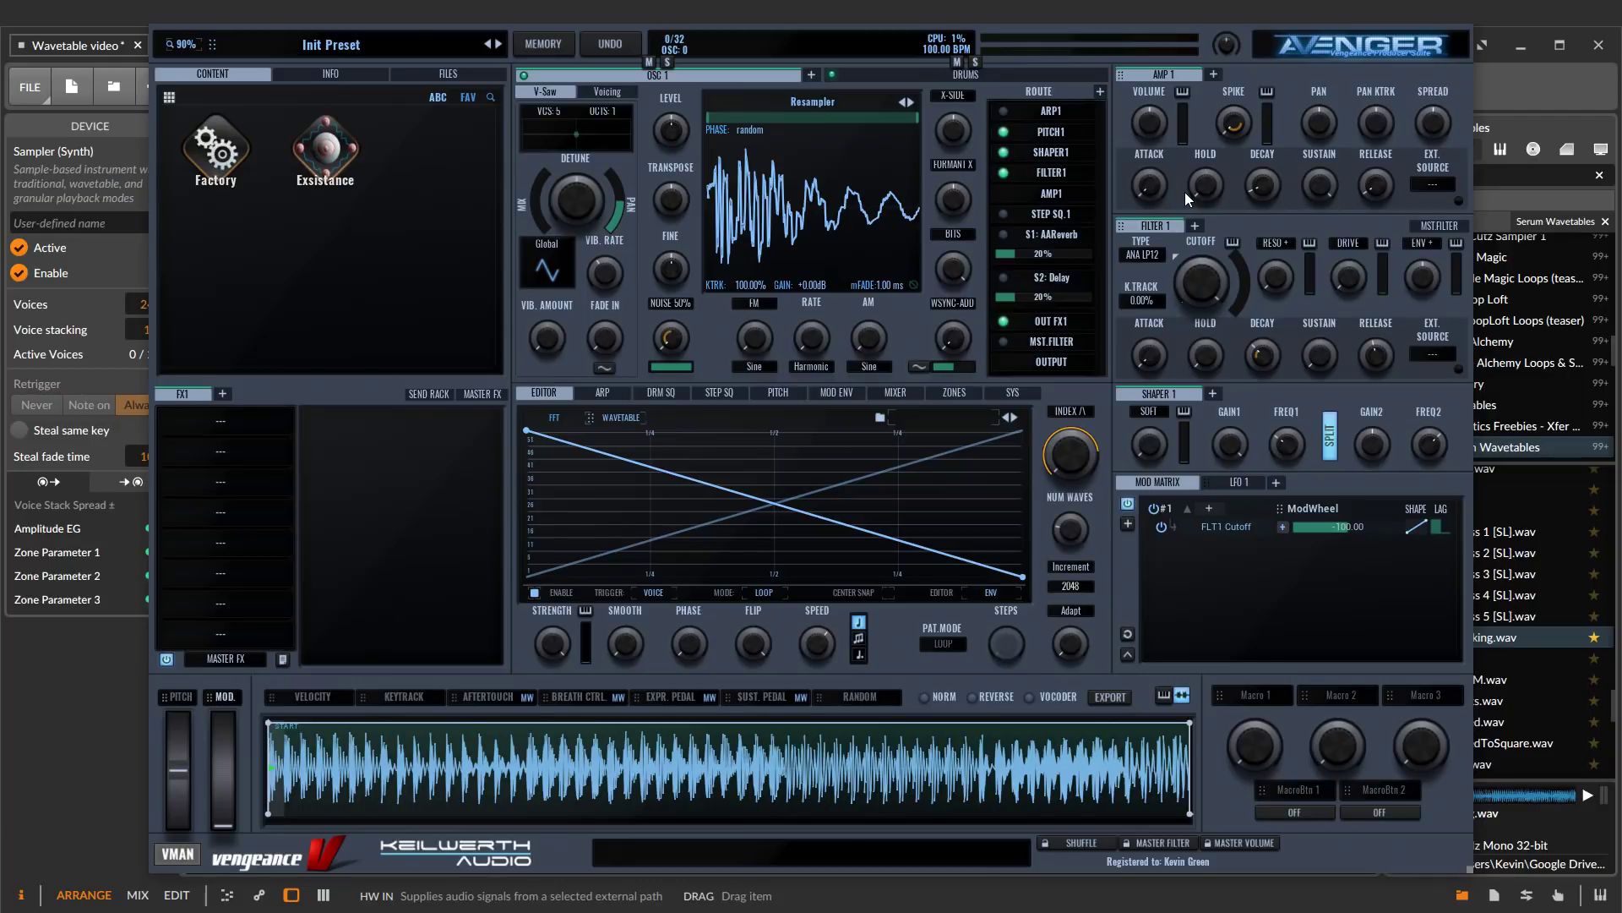
pyautogui.press('Escape')
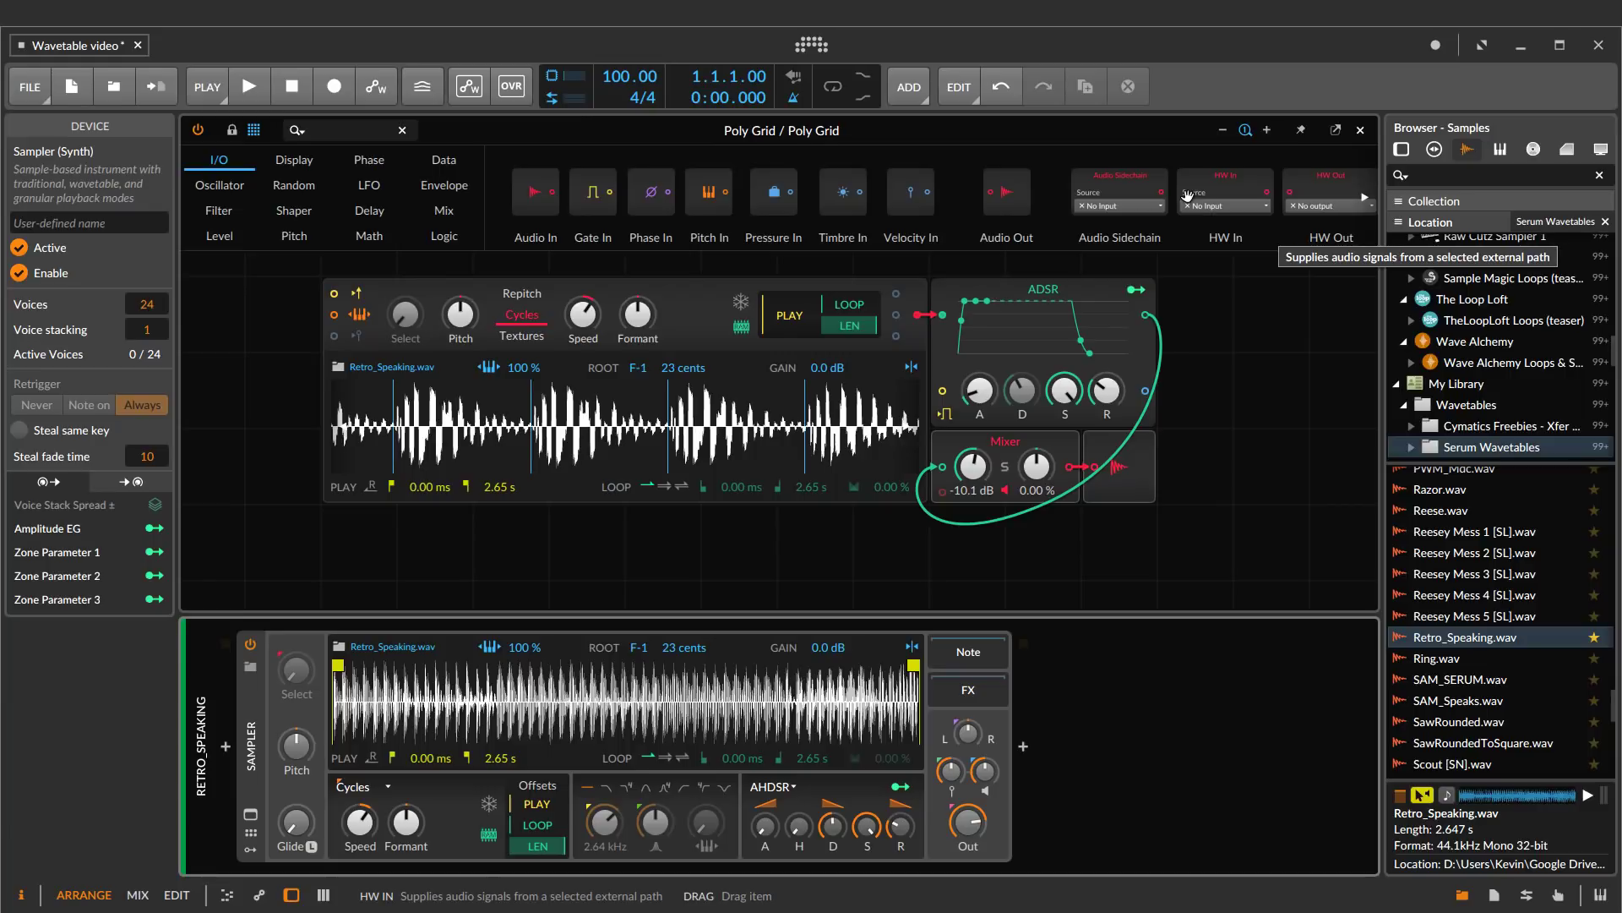
# Open the Falcon track's plug-in window and load Retro_Speaking.wav from the sample browser into its Wavetable oscillator
pyautogui.press('Down')
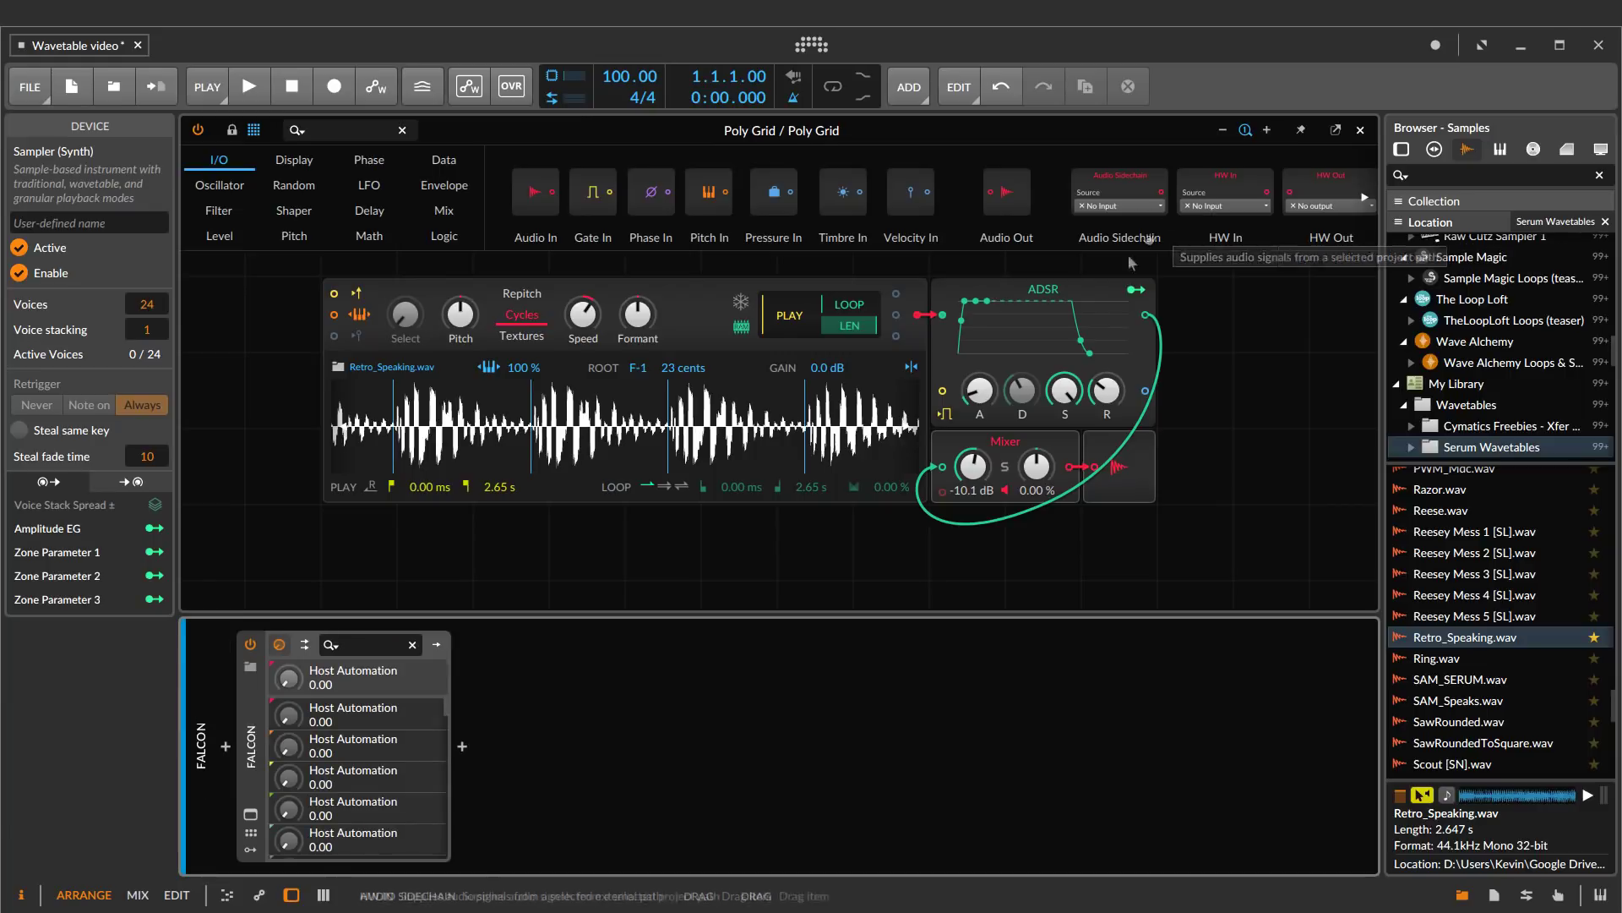
pyautogui.click(250, 815)
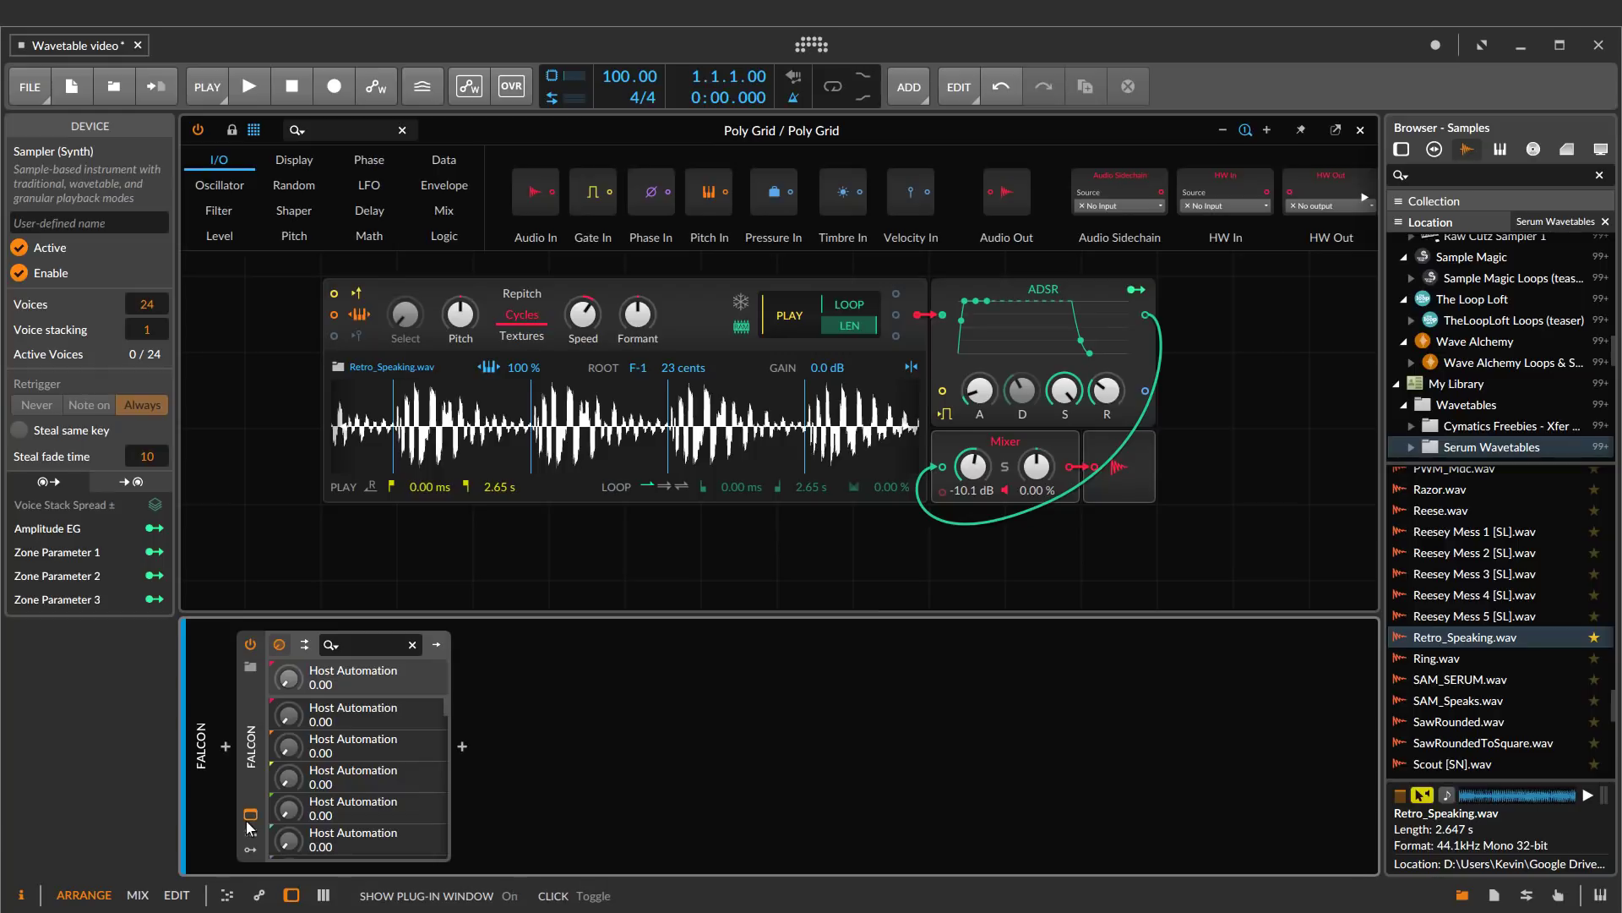
pyautogui.scroll(-3, 1420, 610)
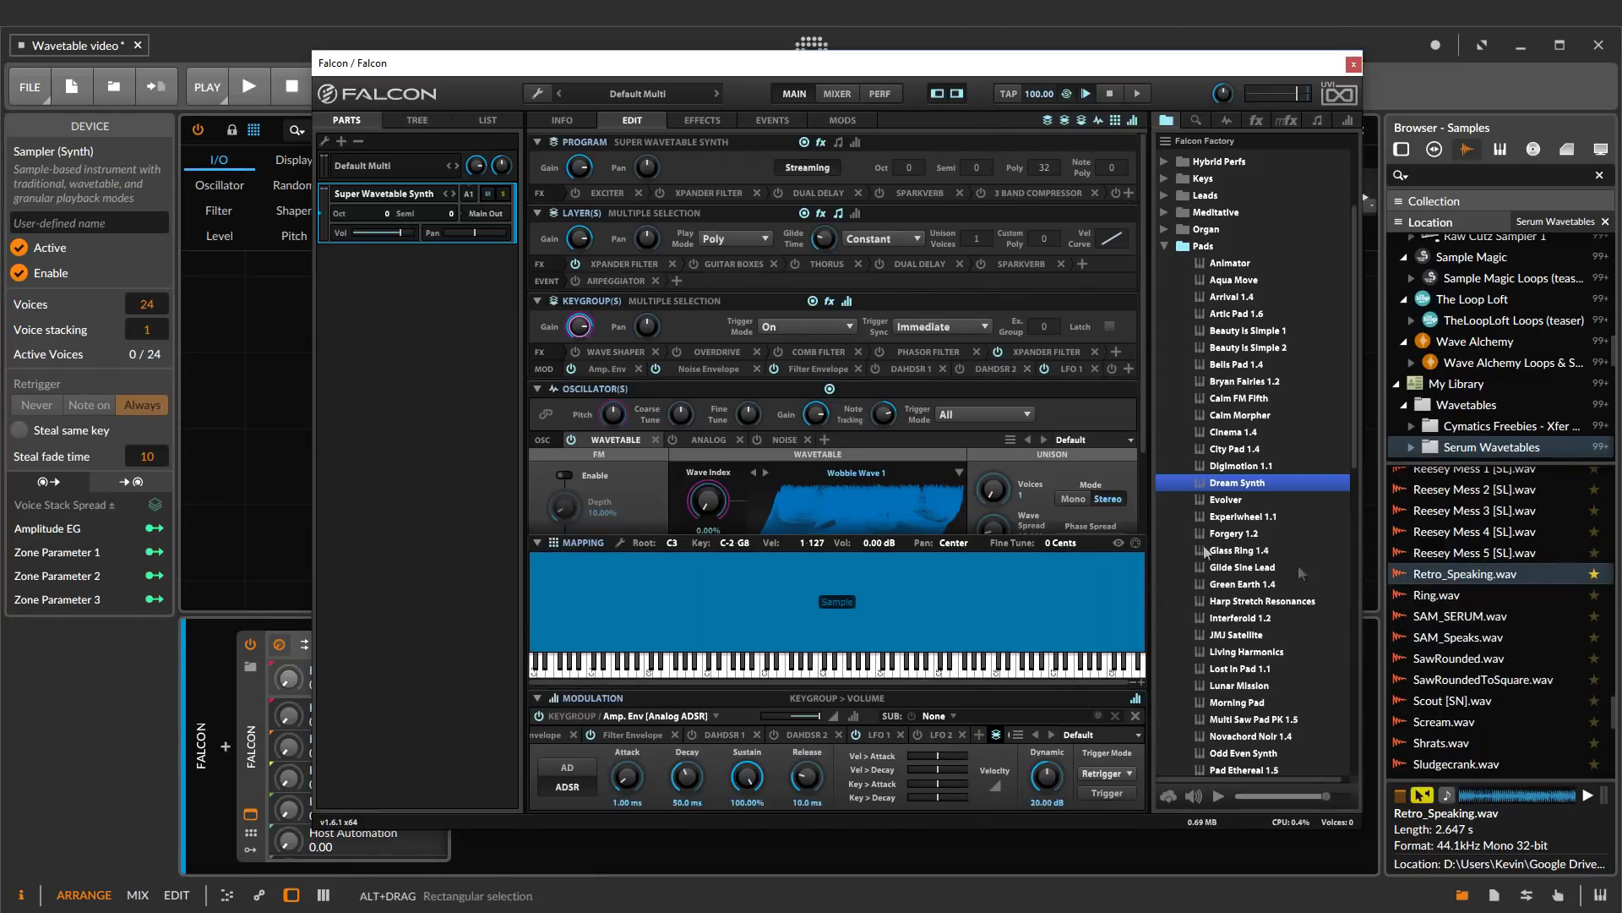
pyautogui.scroll(-3, 820, 477)
pyautogui.moveTo(1464, 575); pyautogui.dragTo(841, 433)
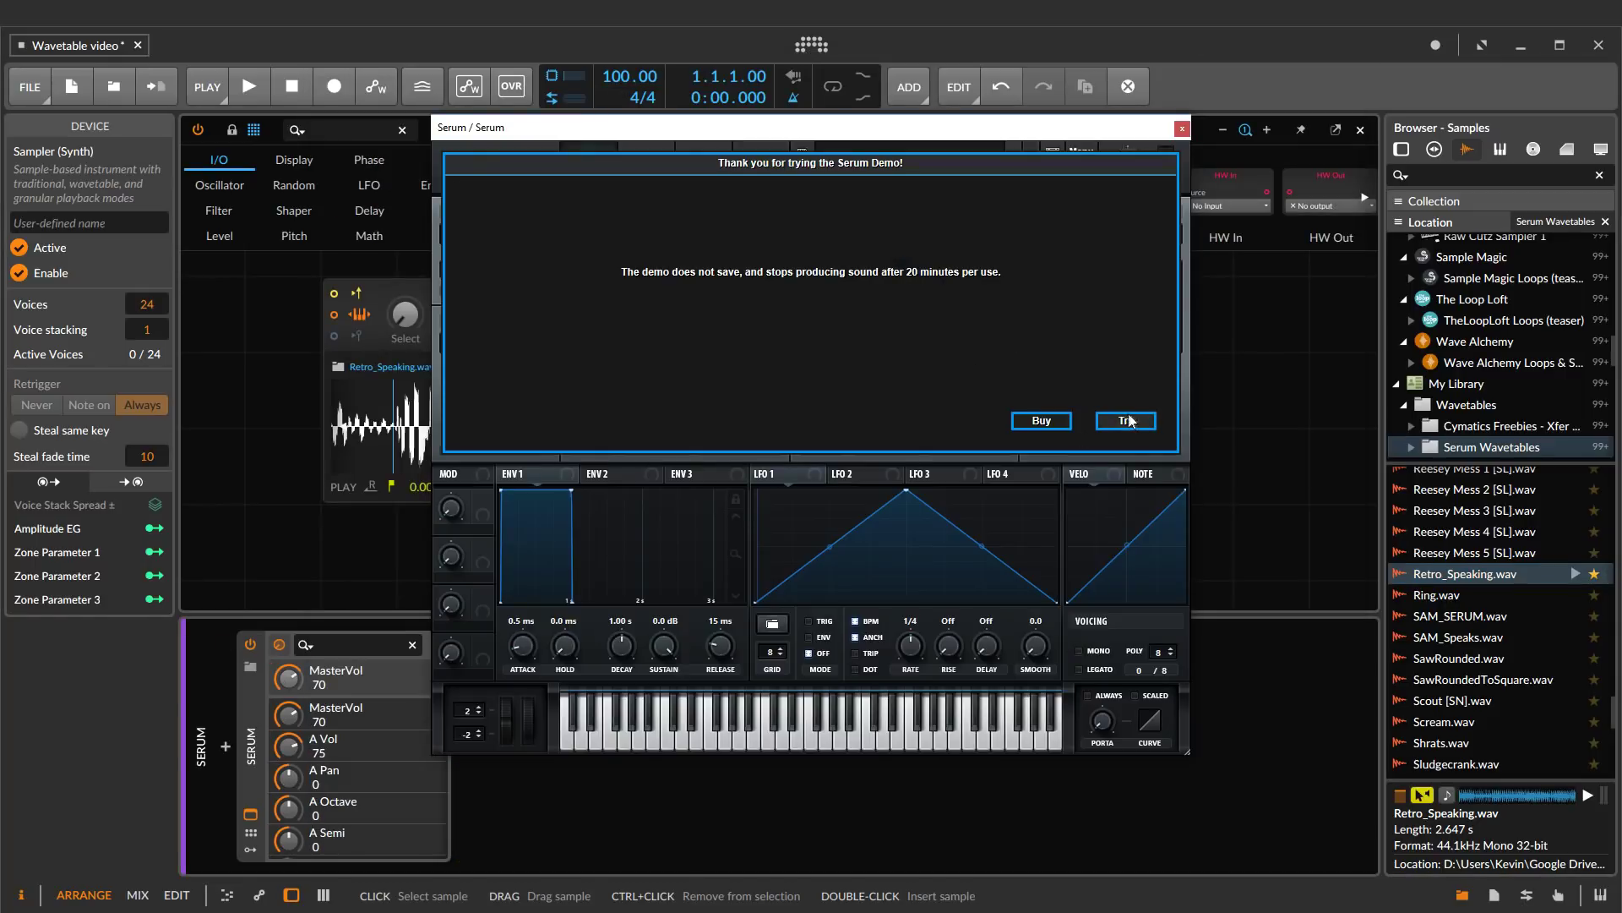
# Continue past Serum's demo notice and load the Retro_Speaking wavetable from the Vowel category into OSC A
pyautogui.click(1135, 423)
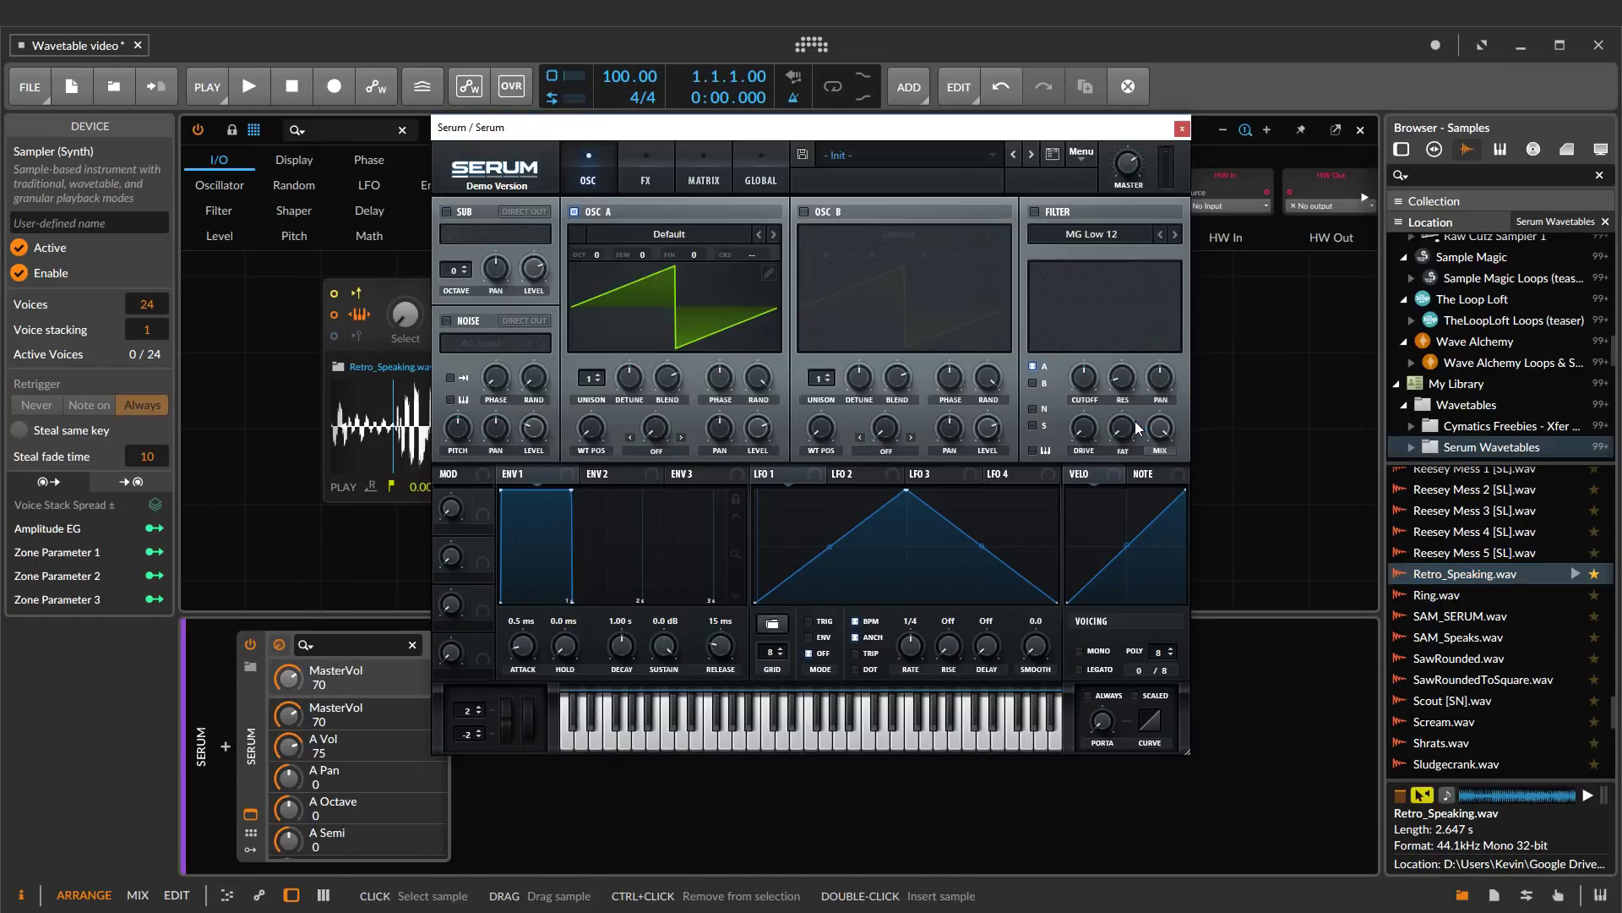
pyautogui.click(677, 236)
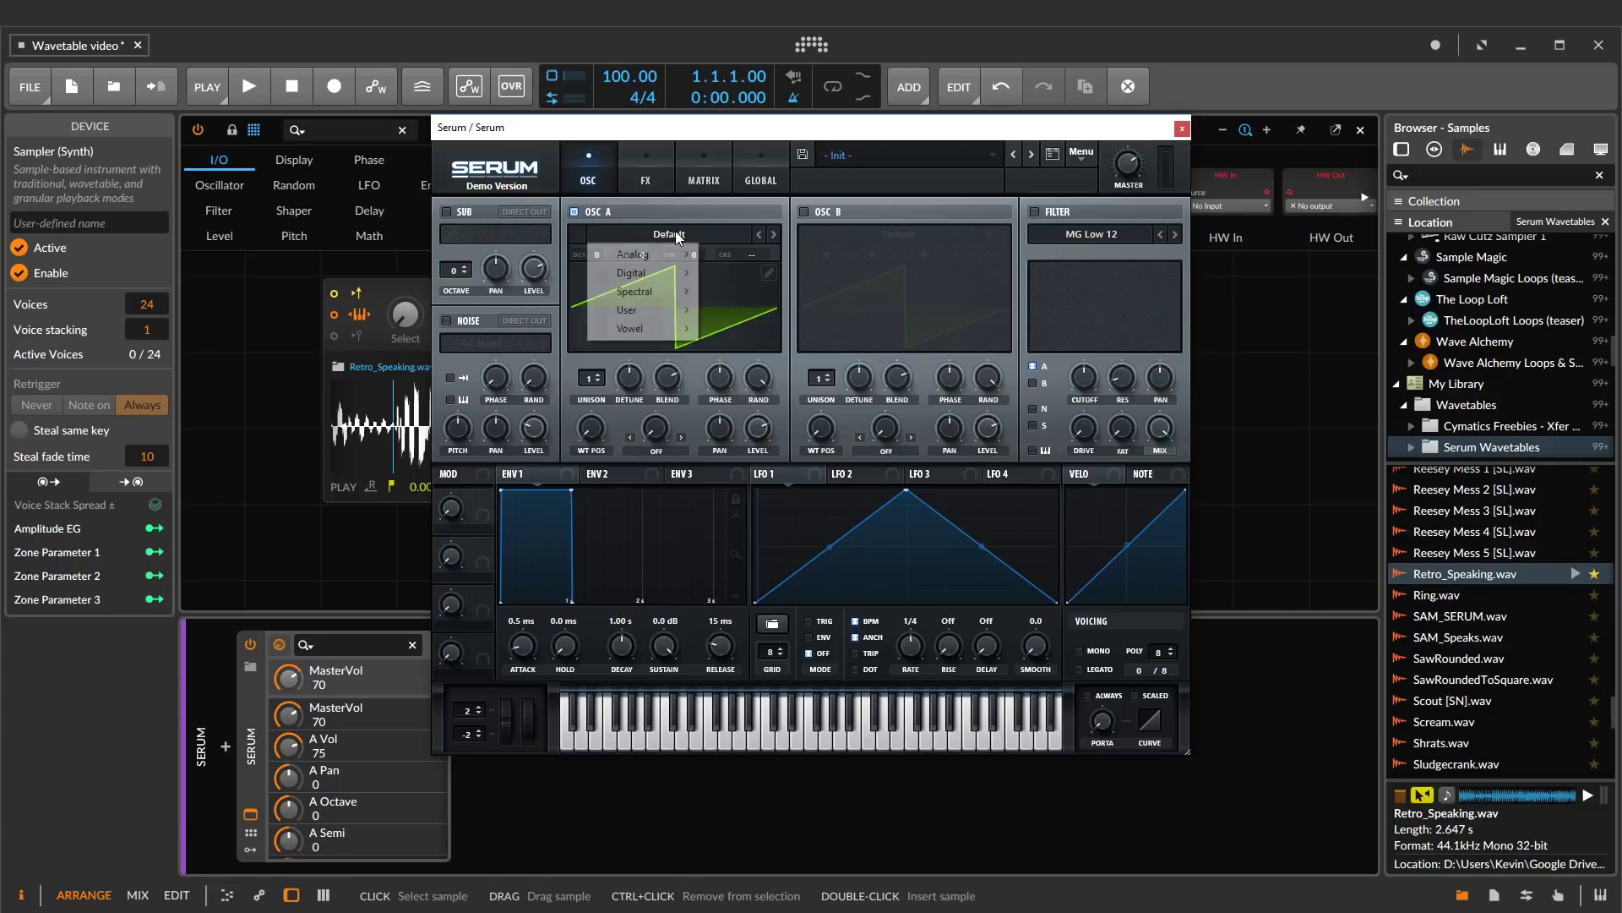
pyautogui.moveTo(665, 290)
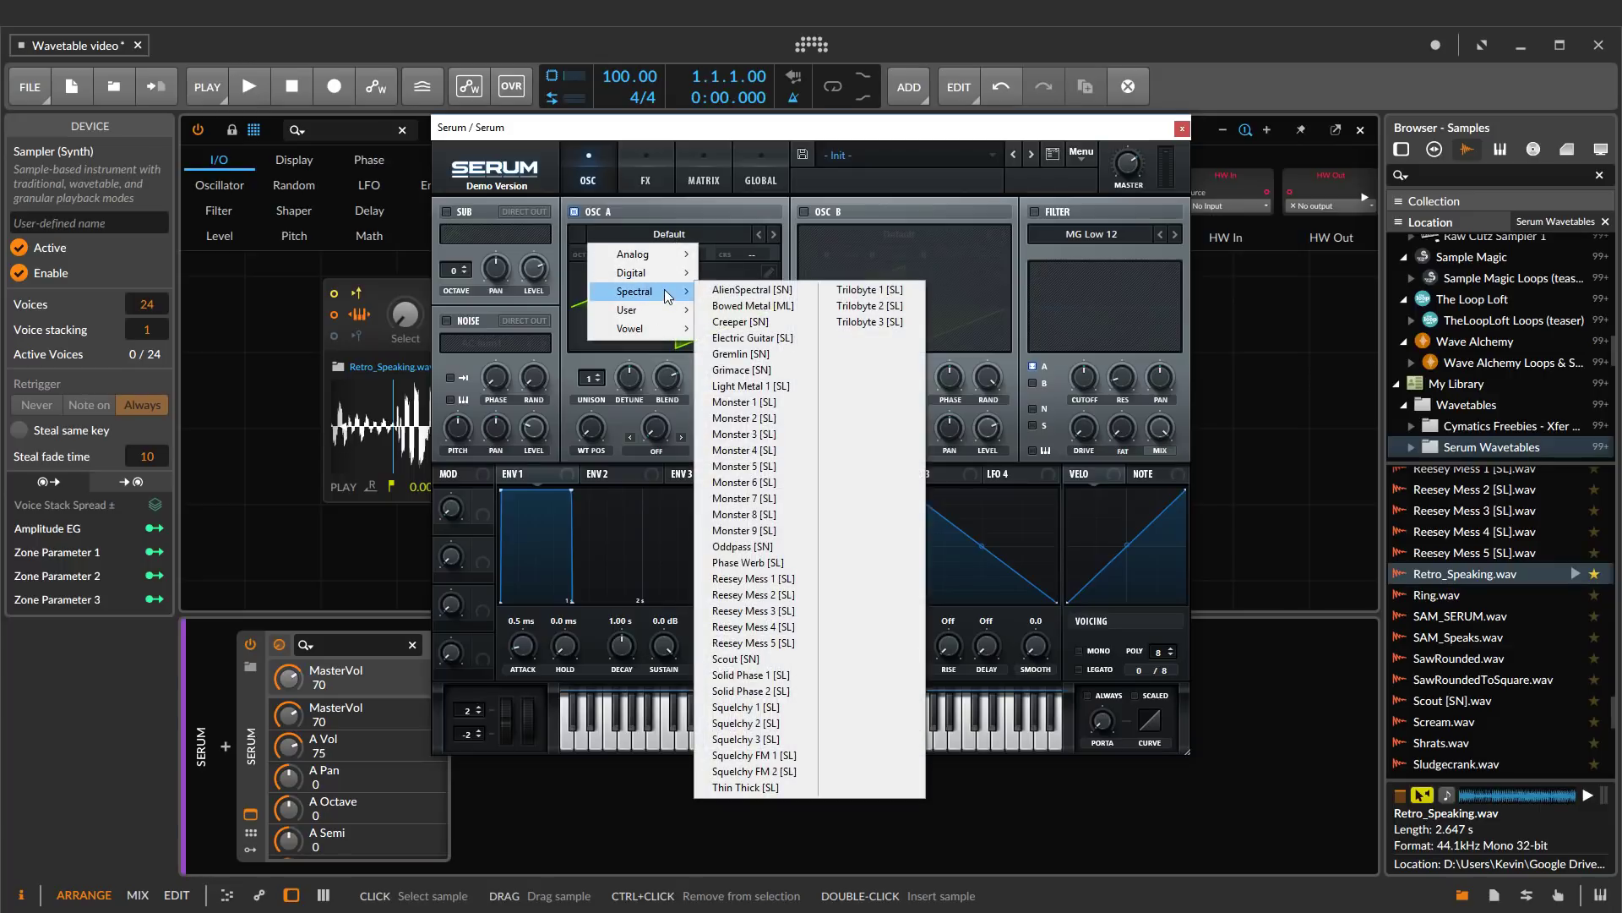
pyautogui.moveTo(671, 330)
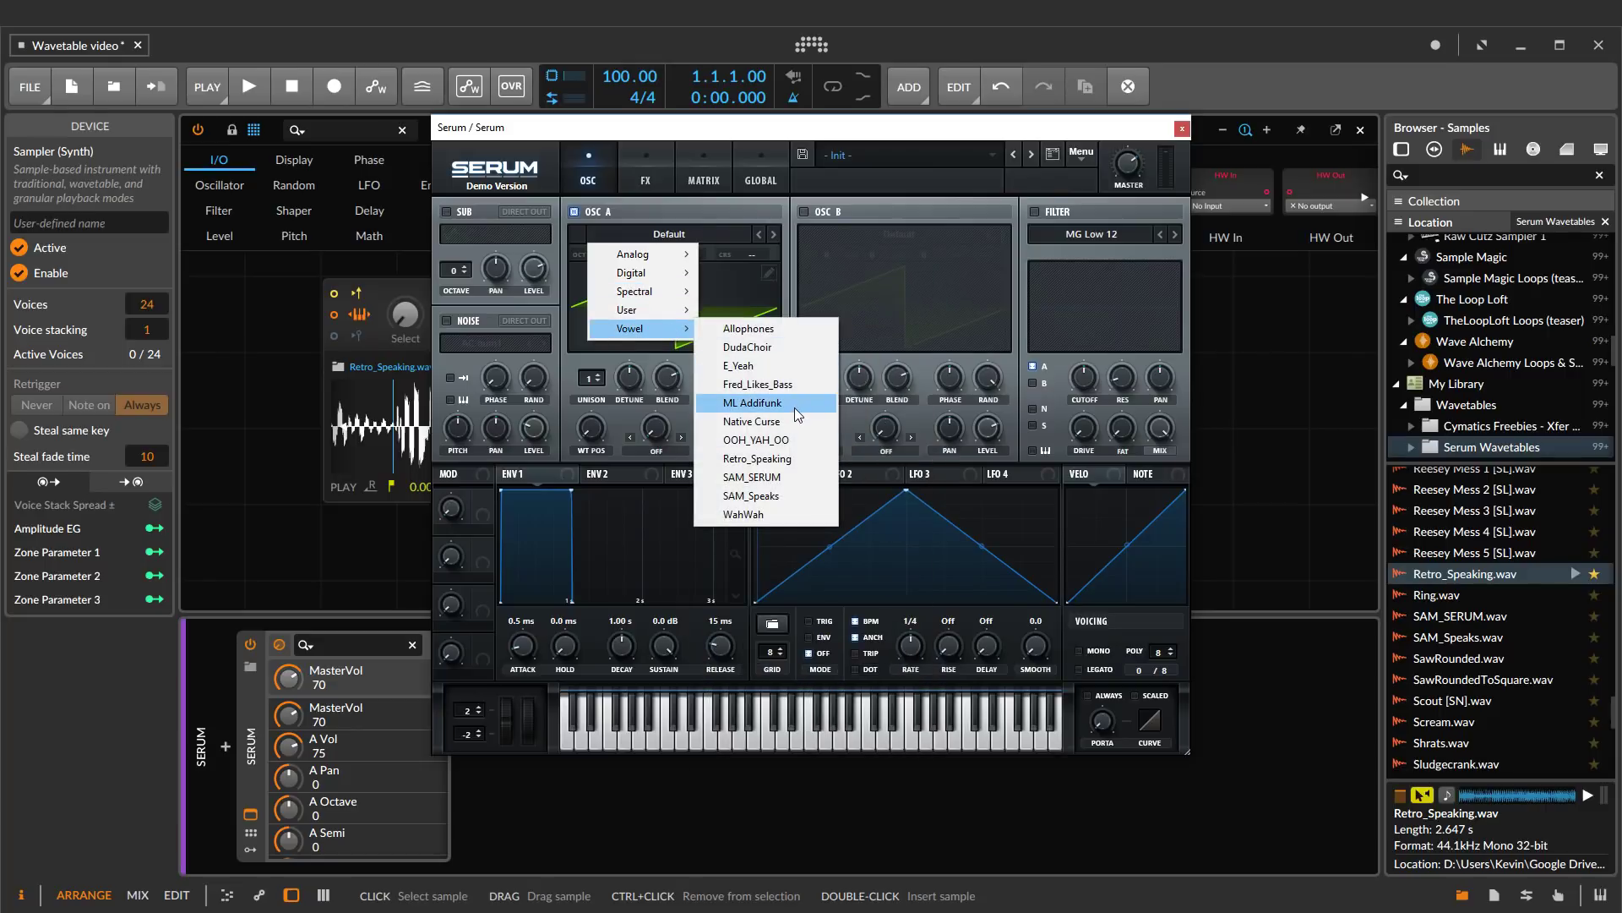
pyautogui.click(788, 457)
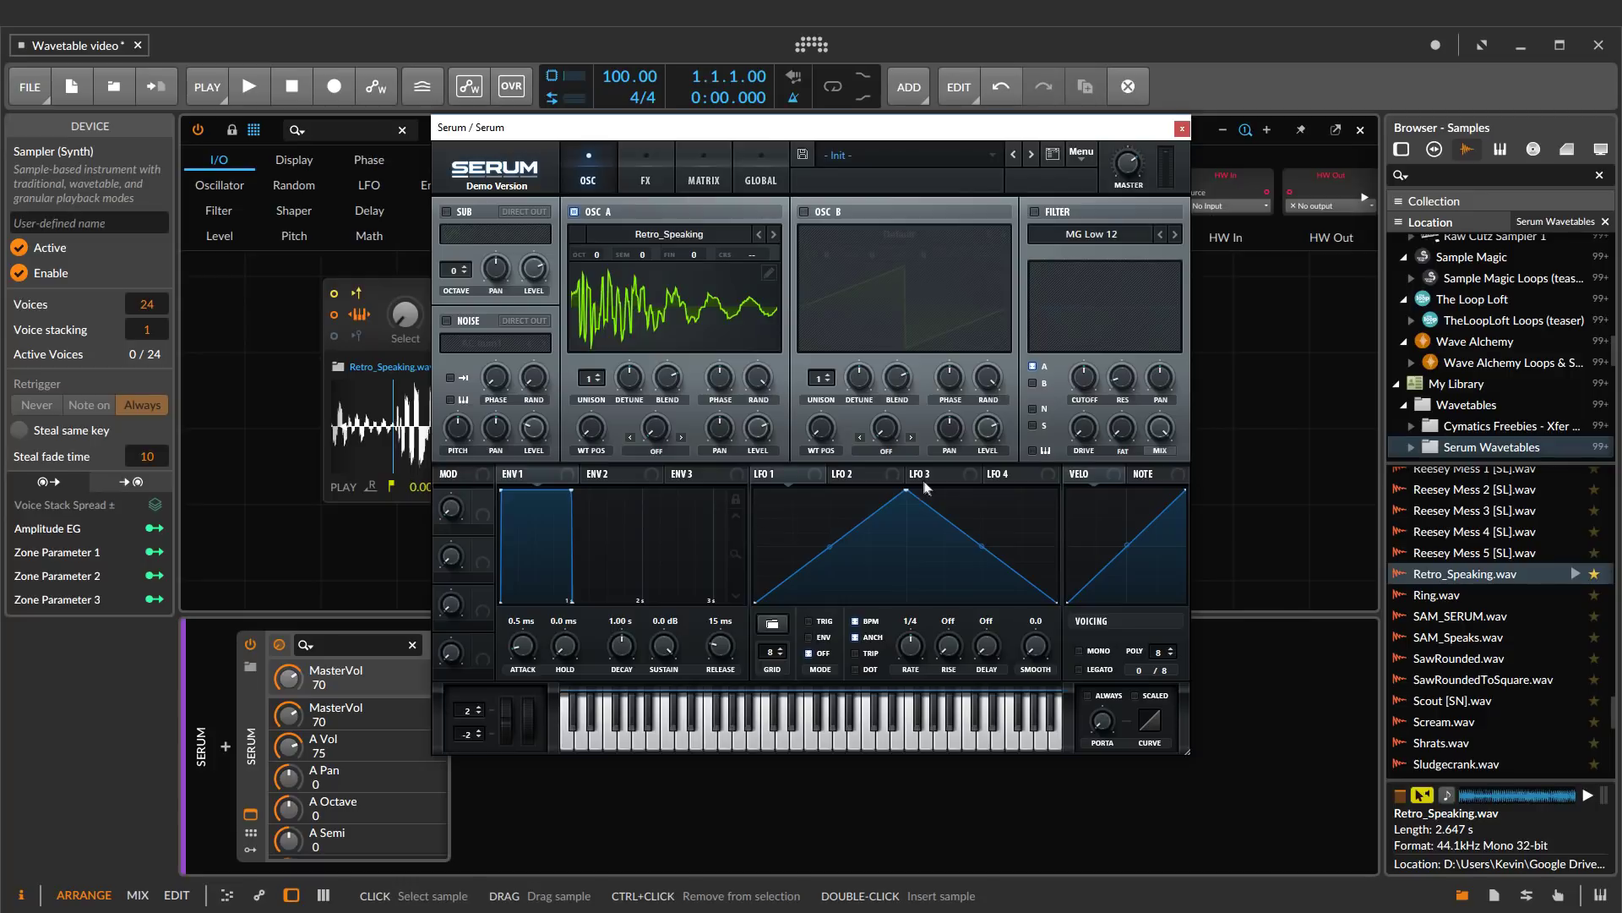
# Reshape Serum's LFO 1 from a triangle into a rising ramp by moving its peak to the end
pyautogui.moveTo(908, 491); pyautogui.dragTo(1097, 475)
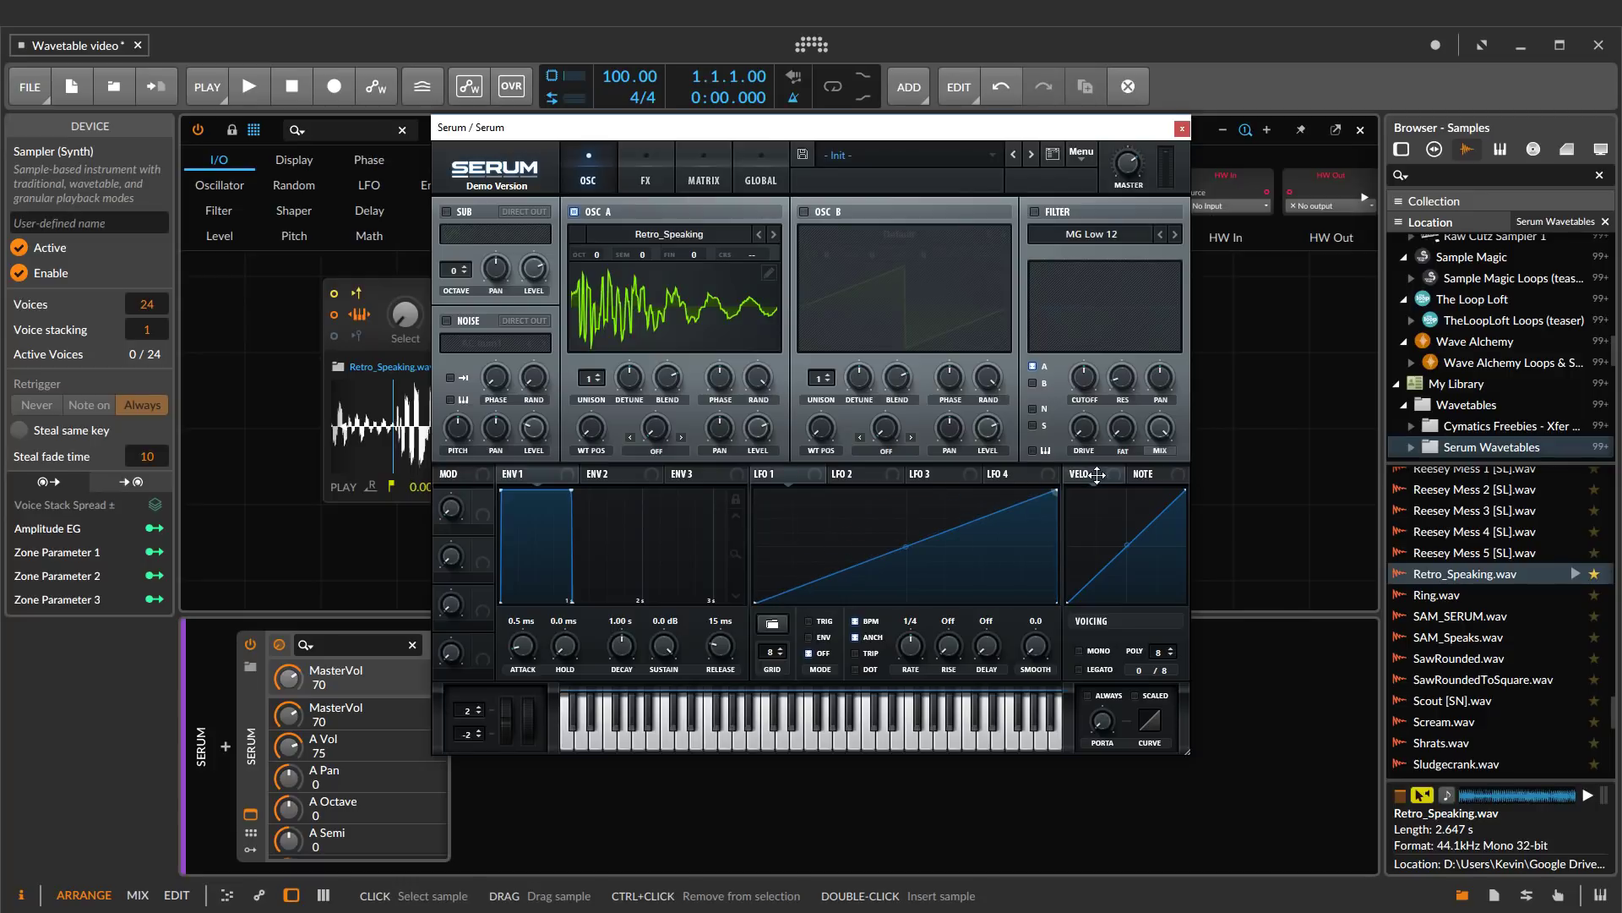
# Set Serum's LFO 1 to trigger mode, lower its rate, and assign it to OSC A's wavetable position
pyautogui.click(810, 621)
pyautogui.moveTo(911, 644); pyautogui.dragTo(915, 670)
pyautogui.moveTo(767, 475); pyautogui.dragTo(594, 431)
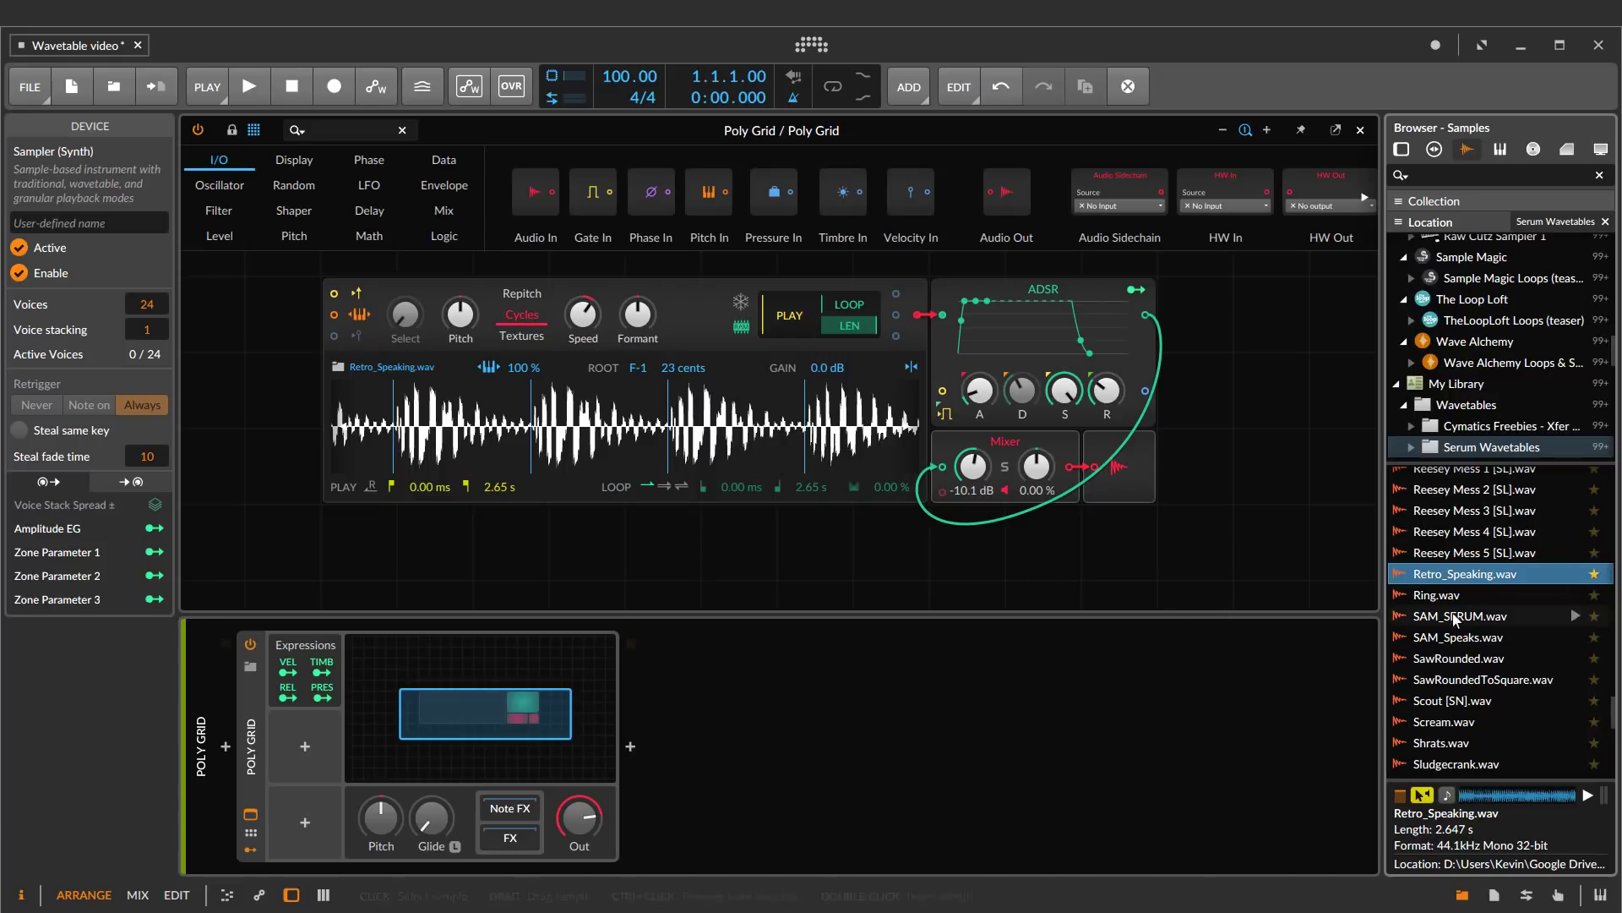
# Load SAM_SERUM.wav into the Poly Grid's Sampler module and set its root to F-1 with a fine tune of 23 cents
pyautogui.moveTo(1453, 620); pyautogui.dragTo(583, 461)
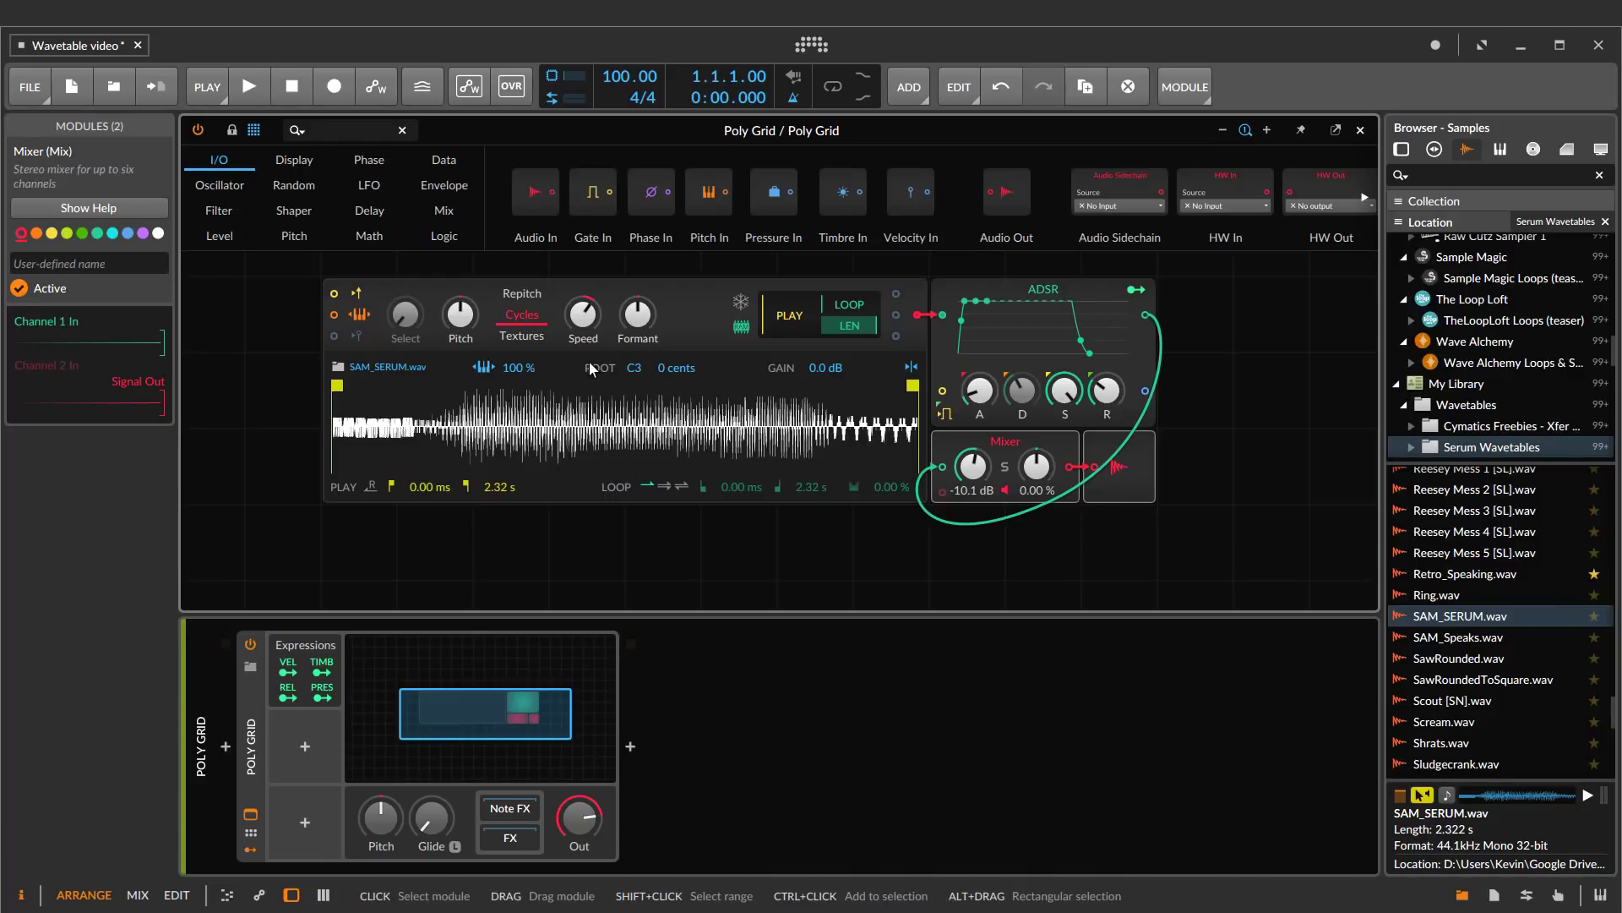
pyautogui.doubleClick(632, 368)
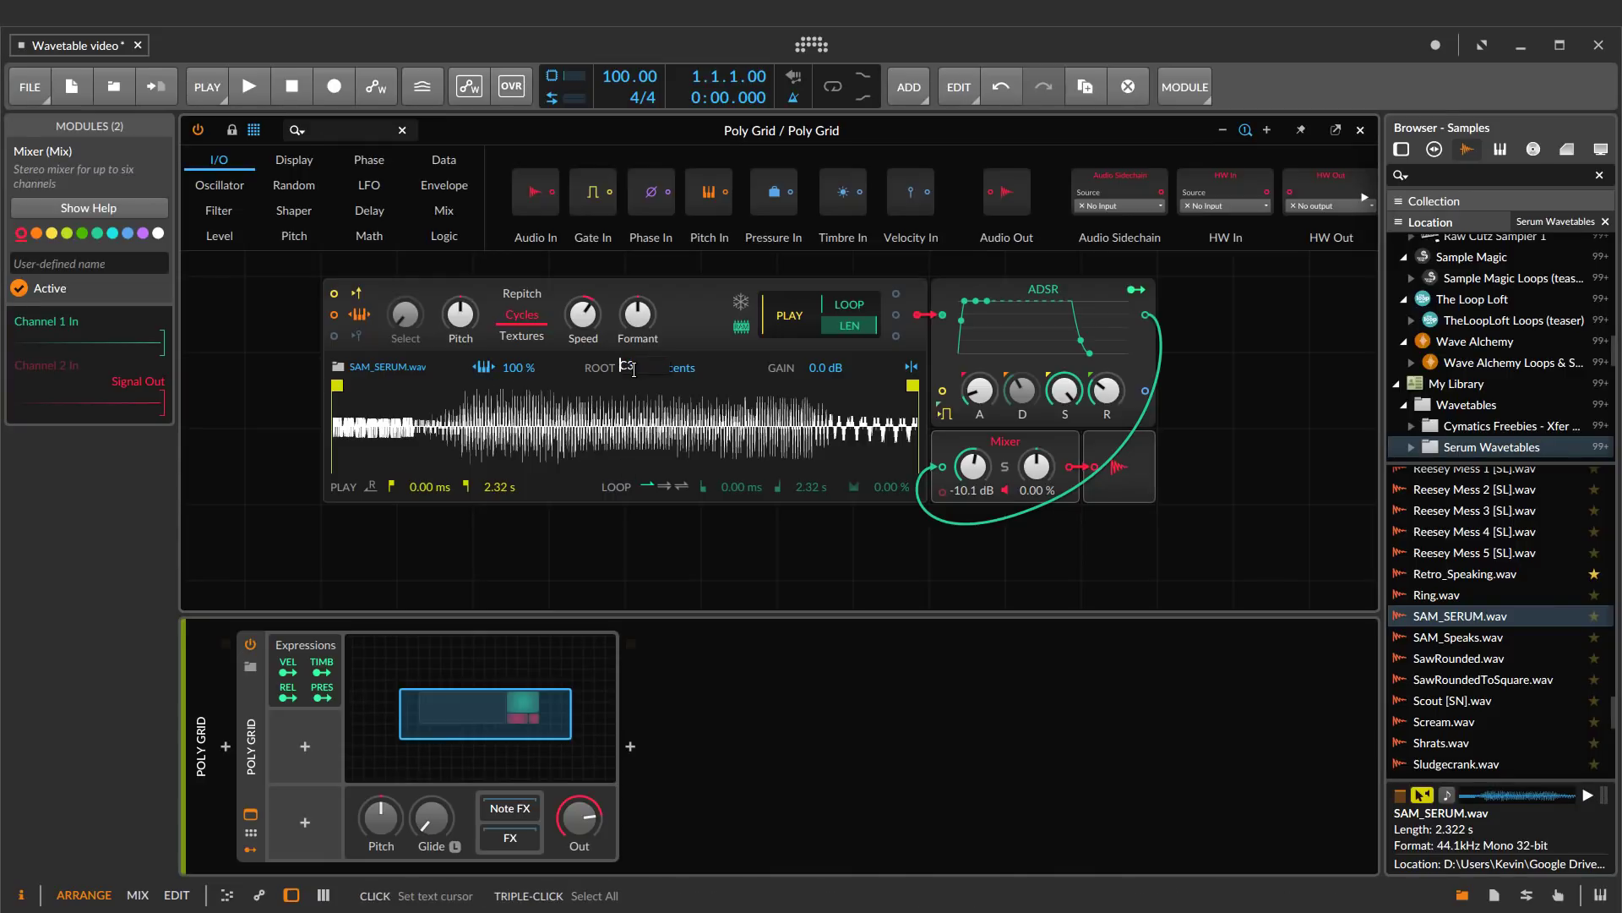
pyautogui.press('BackSpace')
pyautogui.write('f-1')
pyautogui.press('Return')
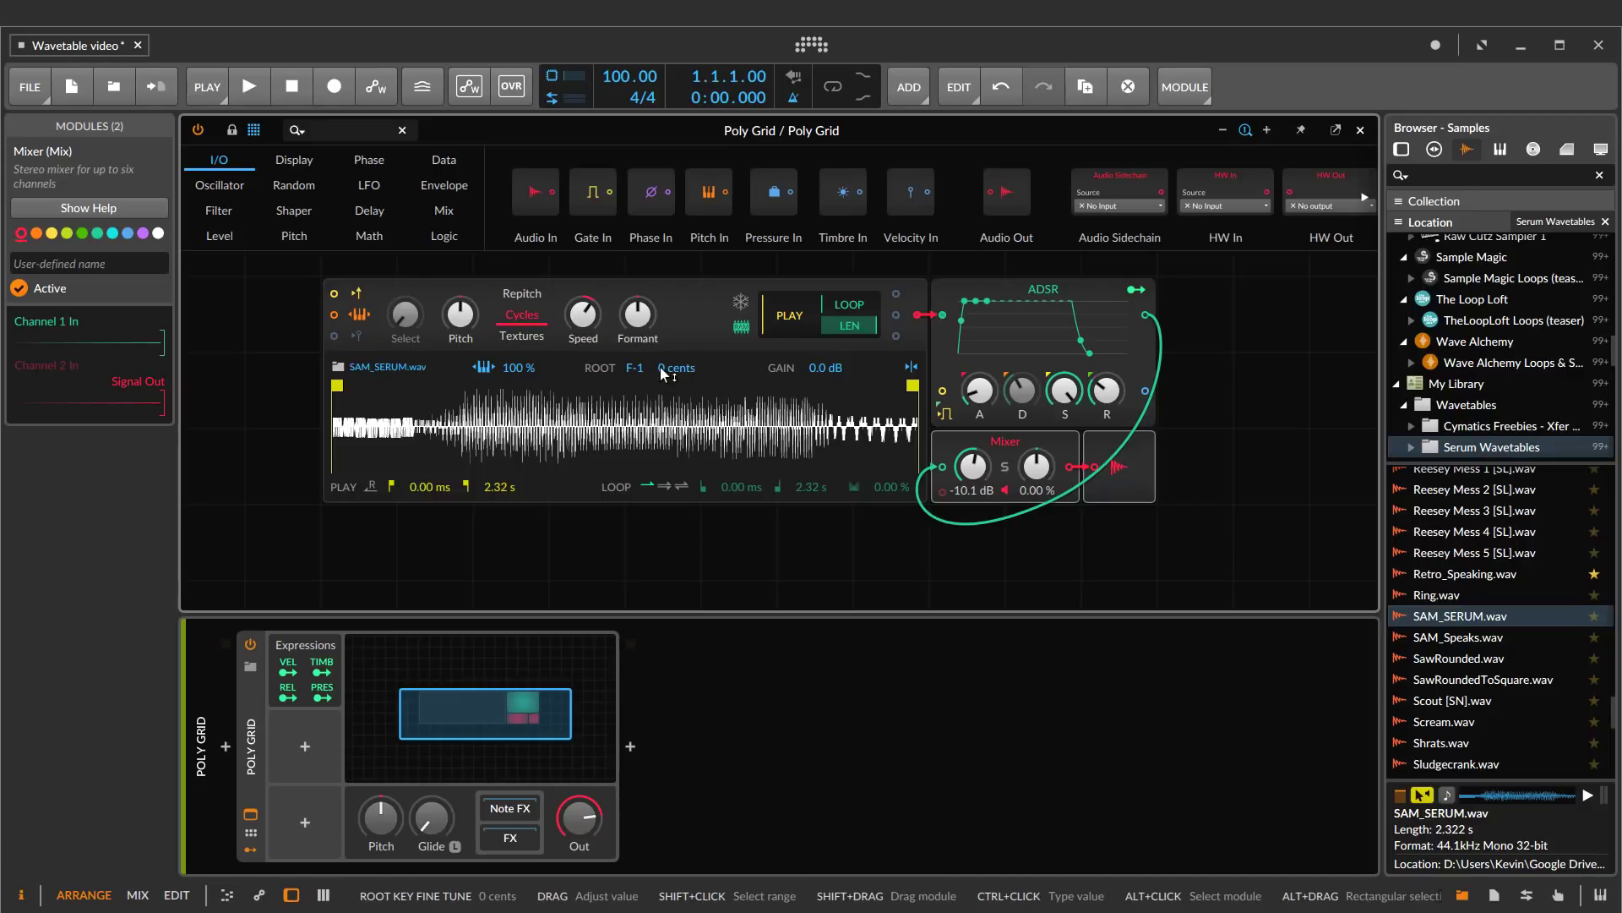
pyautogui.doubleClick(661, 366)
pyautogui.write('-3')
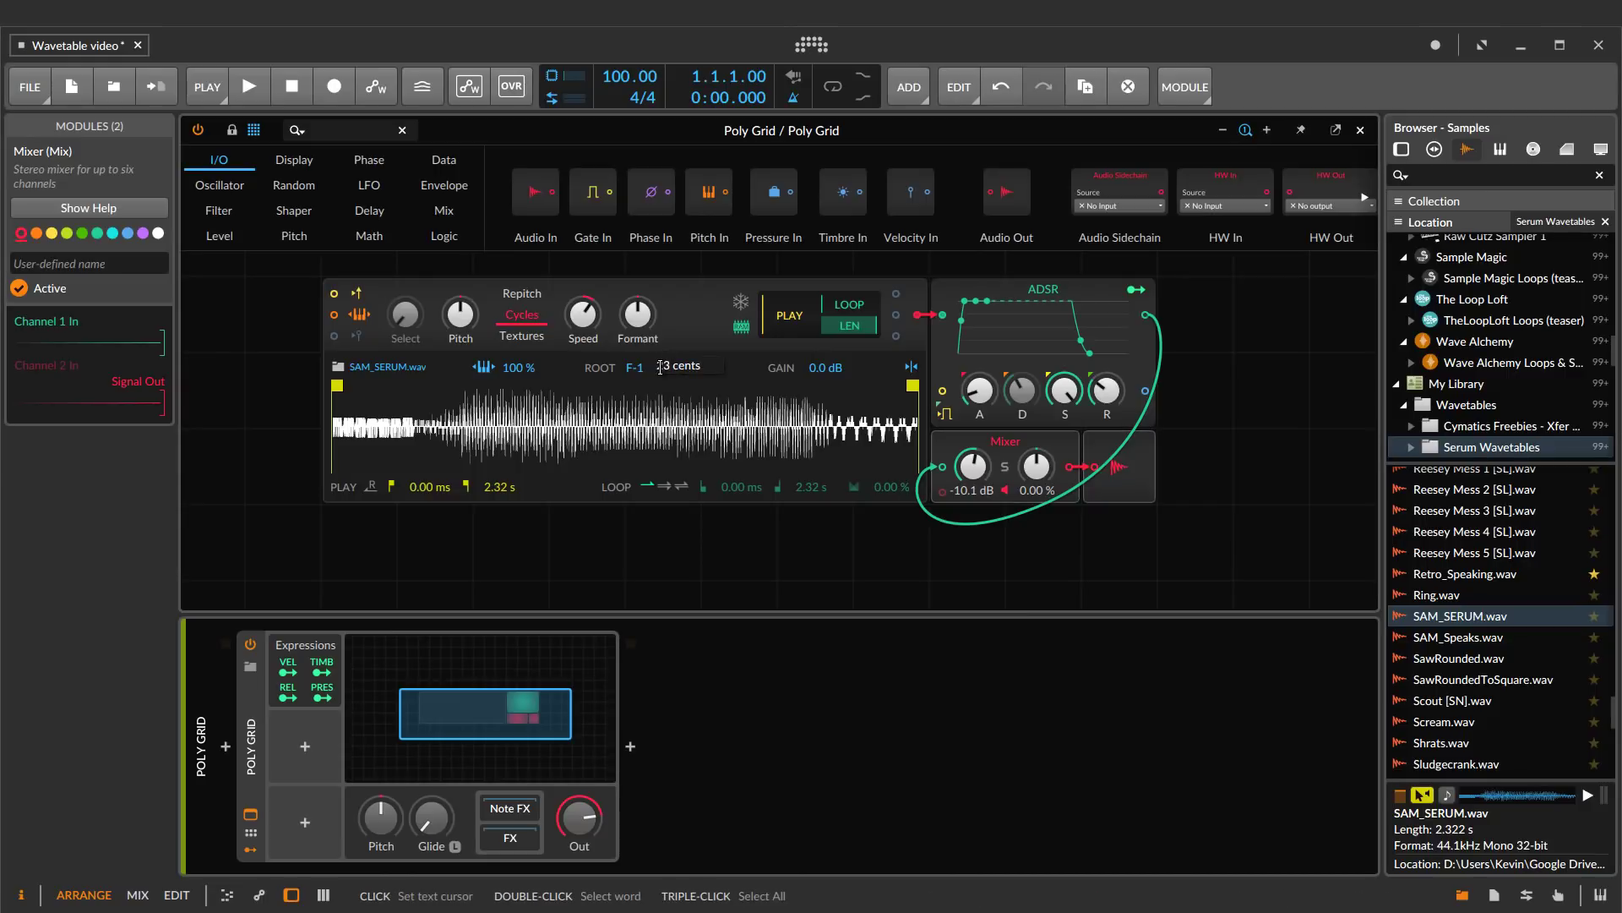
pyautogui.press('Return')
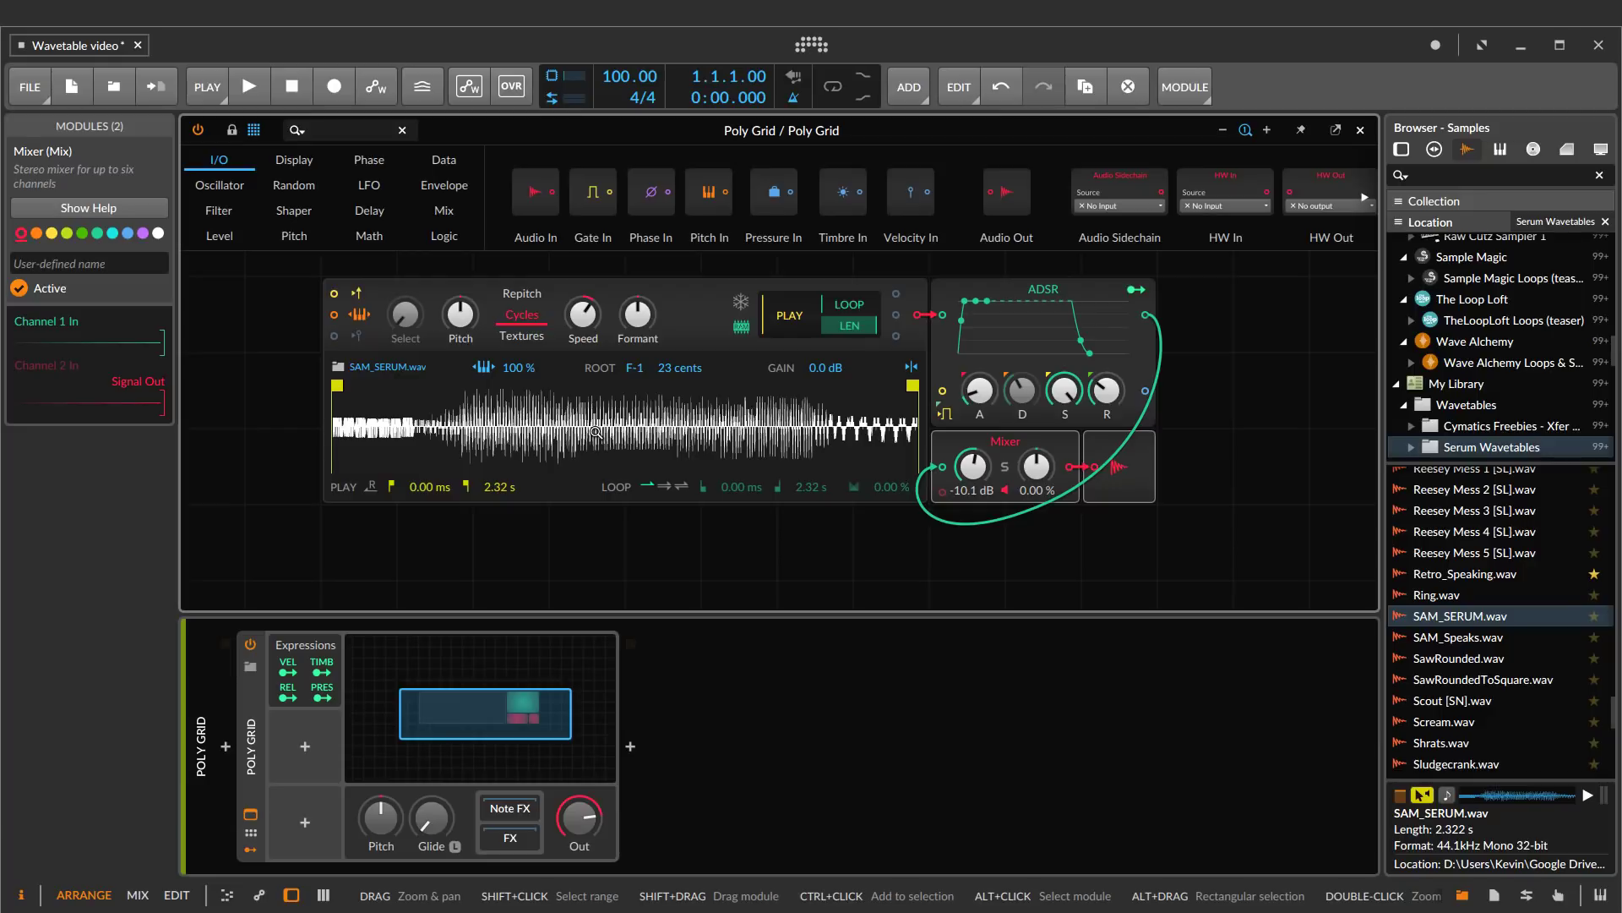
# Examine the SAM_SERUM.wav waveform up close to compare its individual cycles with the Sampler's cycle markers
pyautogui.scroll(5, 634, 433)
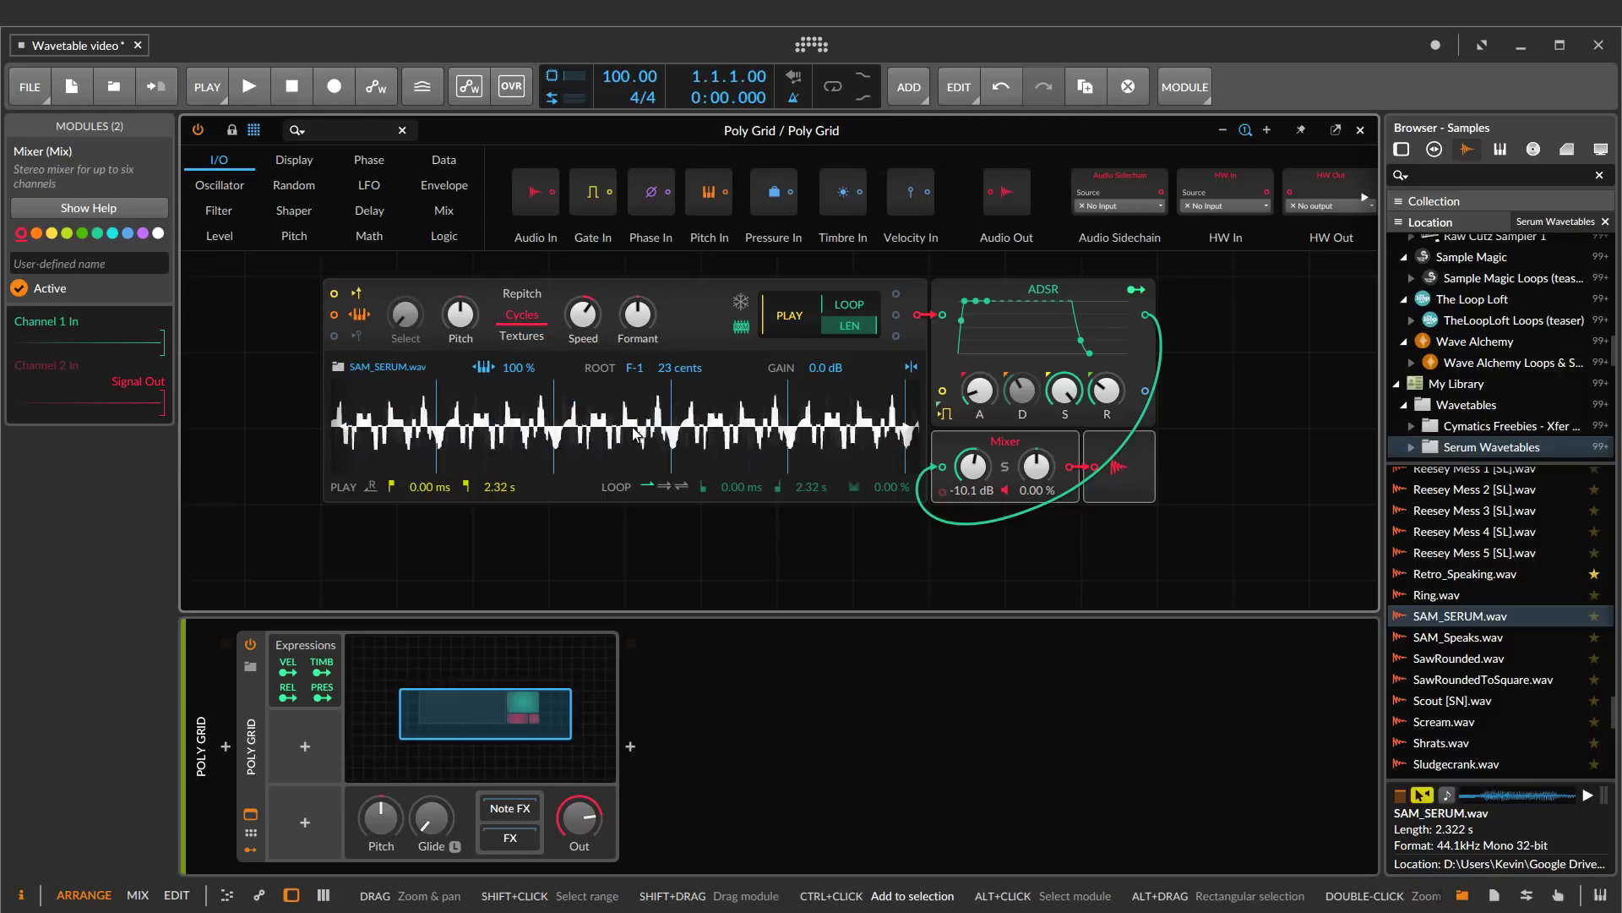
pyautogui.scroll(3, 638, 435)
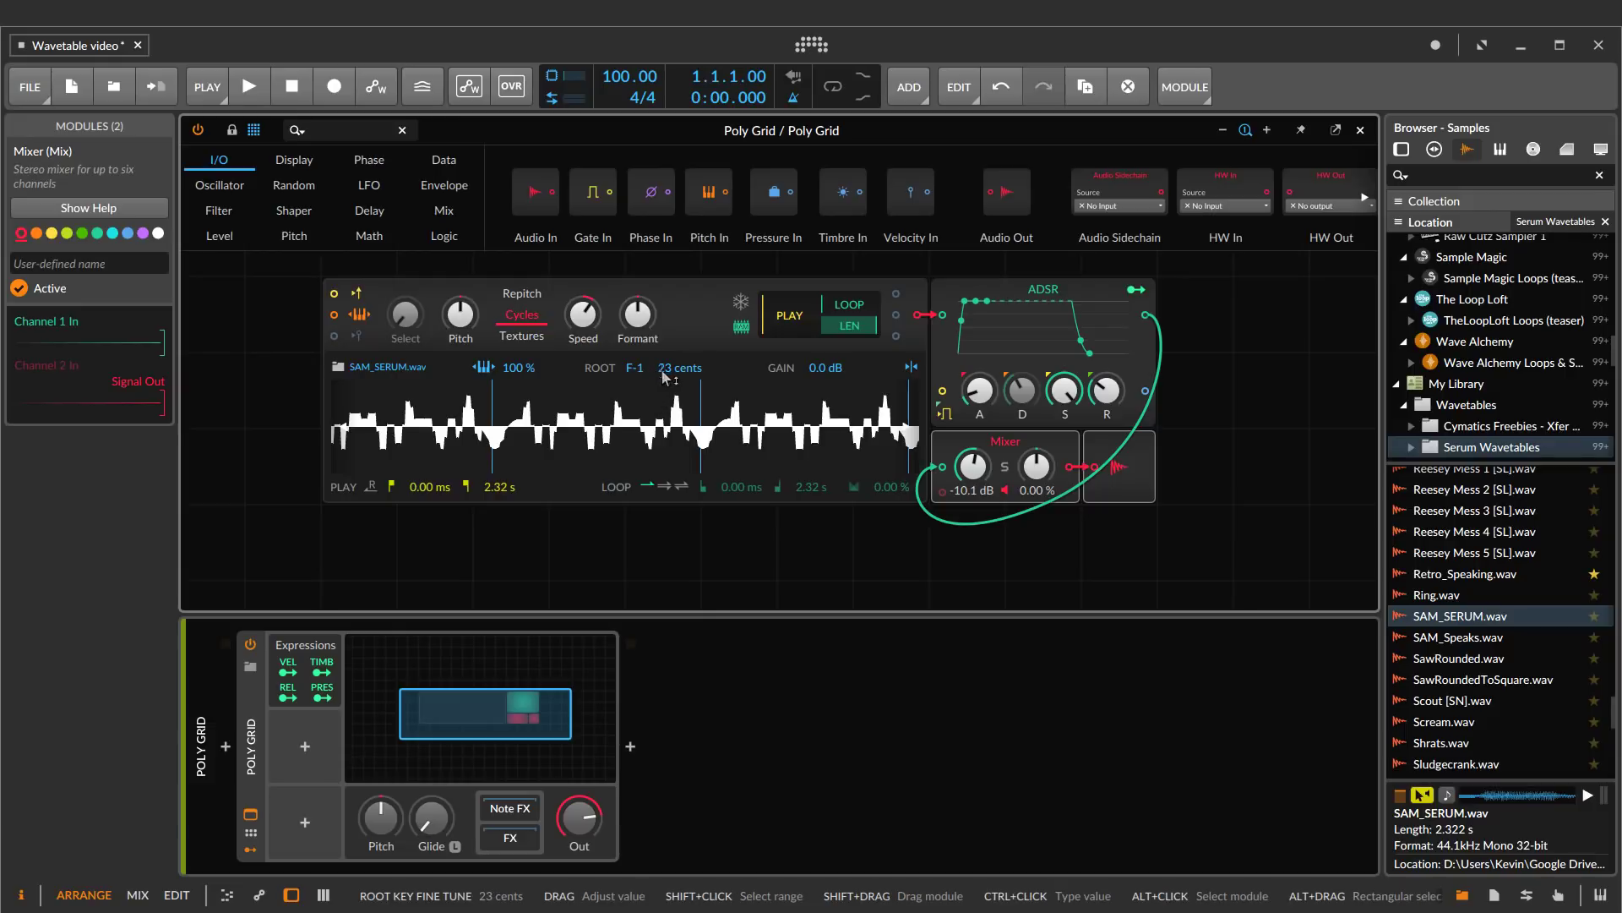
pyautogui.moveTo(664, 377)
pyautogui.mouseDown()
pyautogui.moveTo(665, 399)
pyautogui.moveTo(665, 377)
pyautogui.mouseUp()
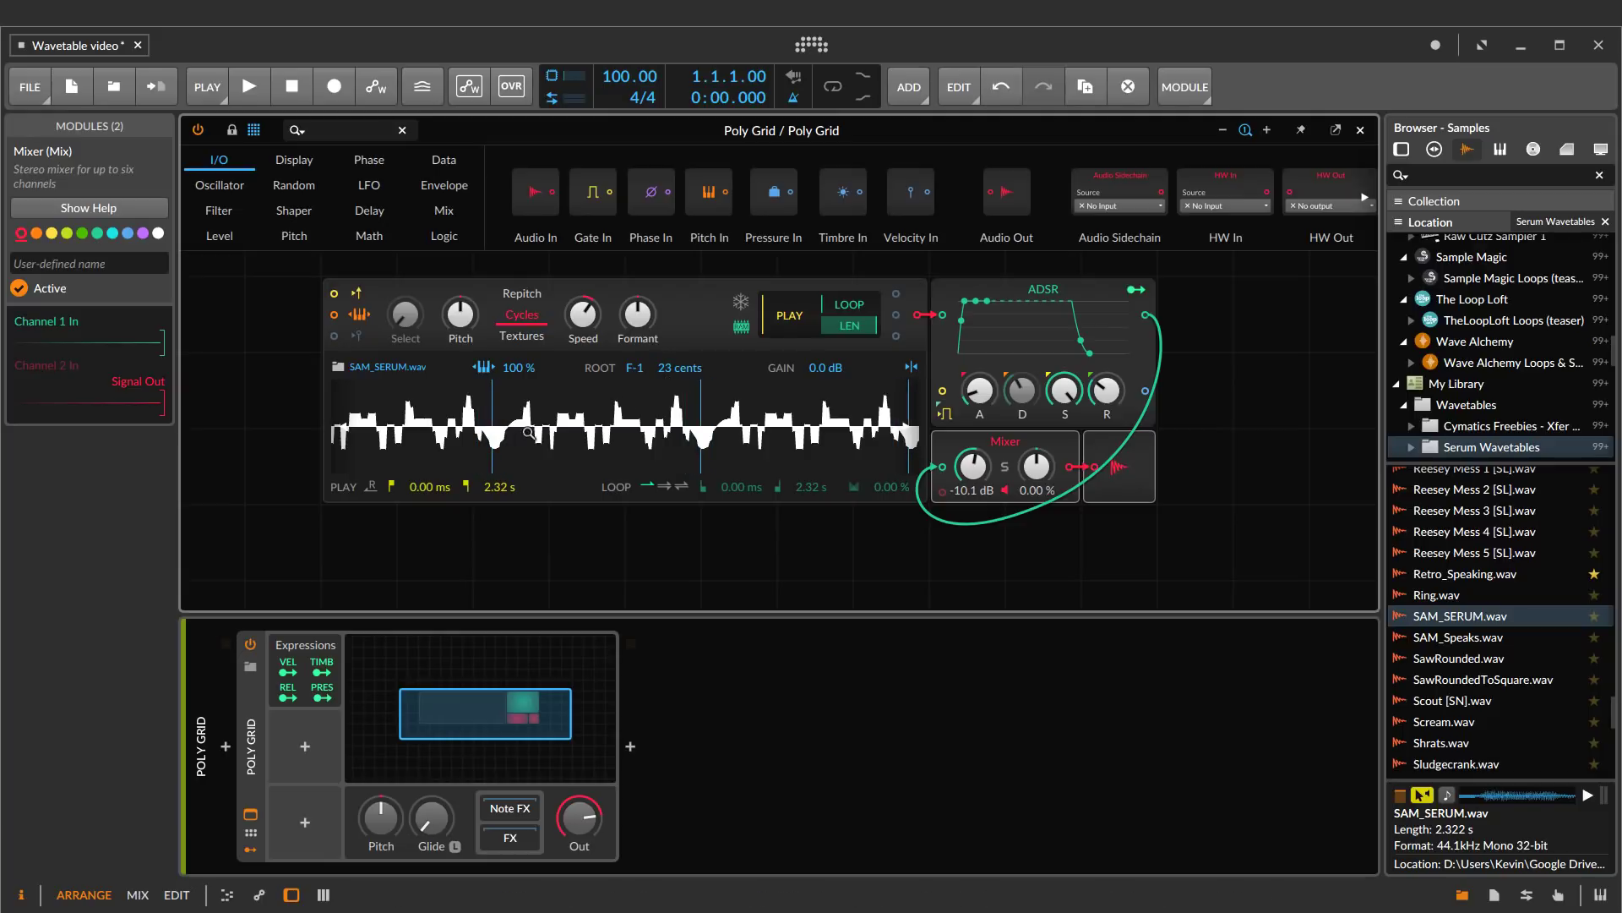